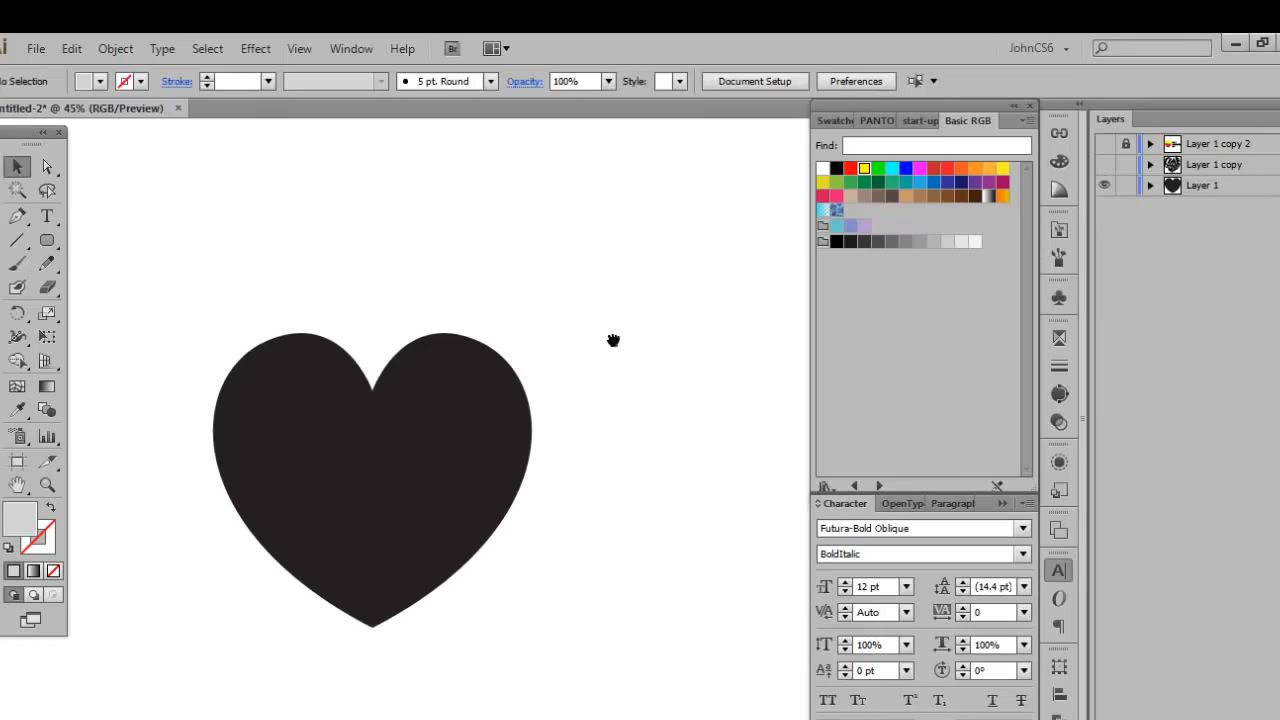
Bring up the Pathfinder operations and make Layer 1 the active layer.
drag(613, 340, 694, 283)
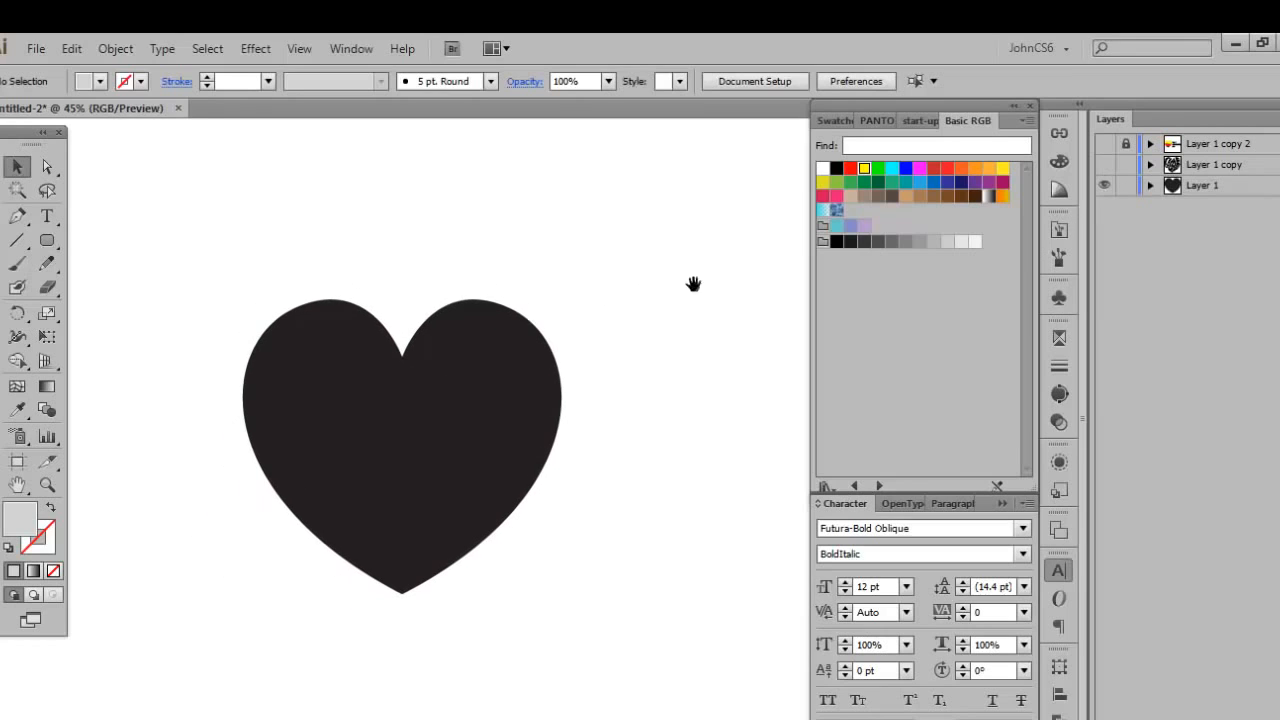
drag(414, 223, 455, 222)
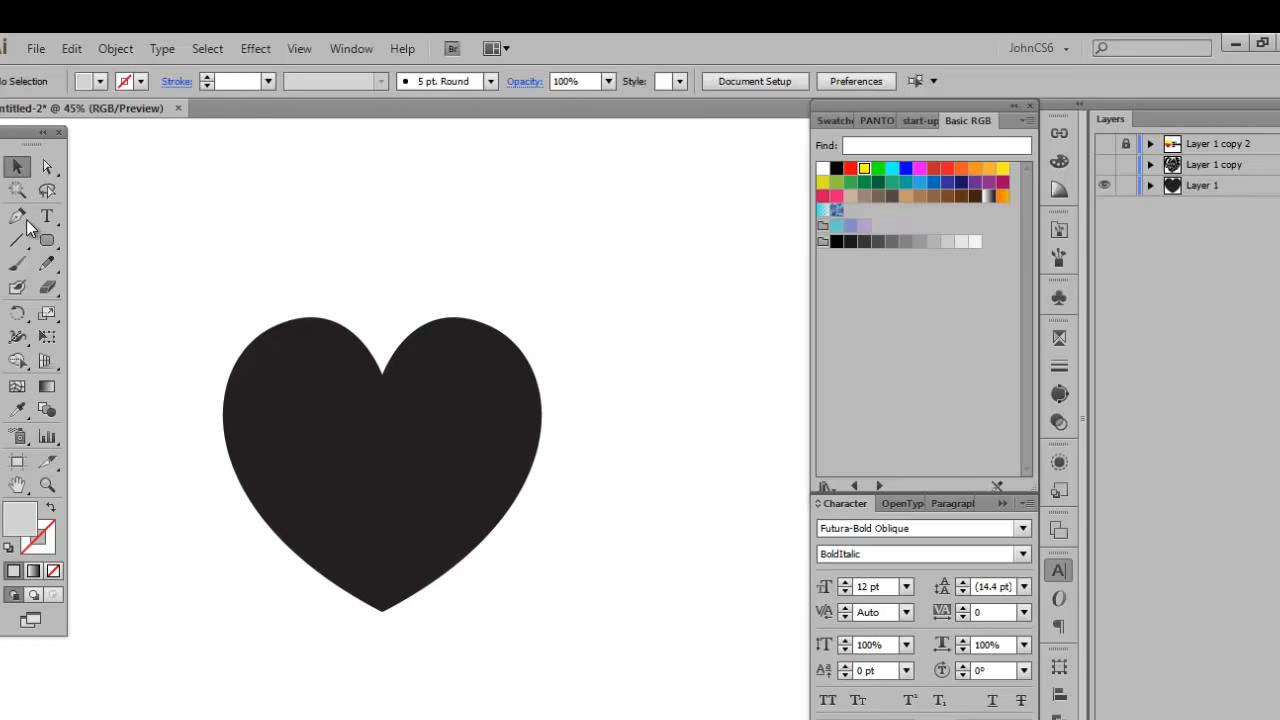
click(18, 219)
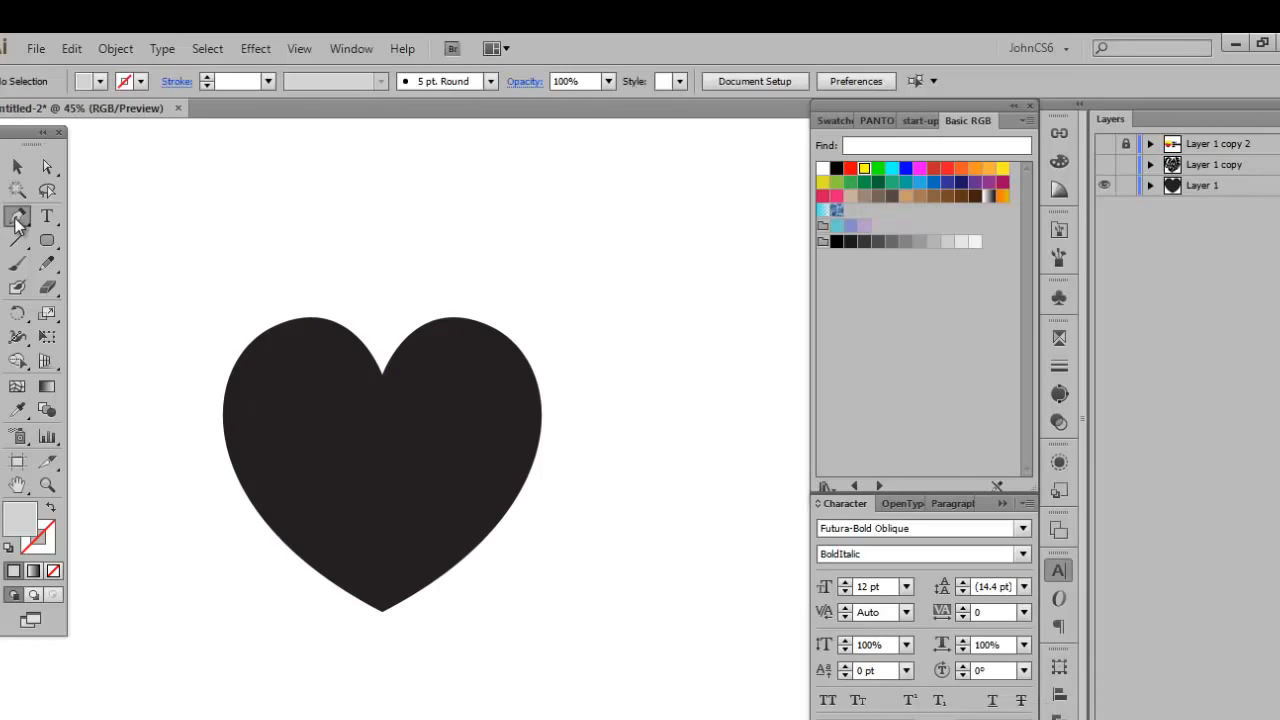
click(1059, 717)
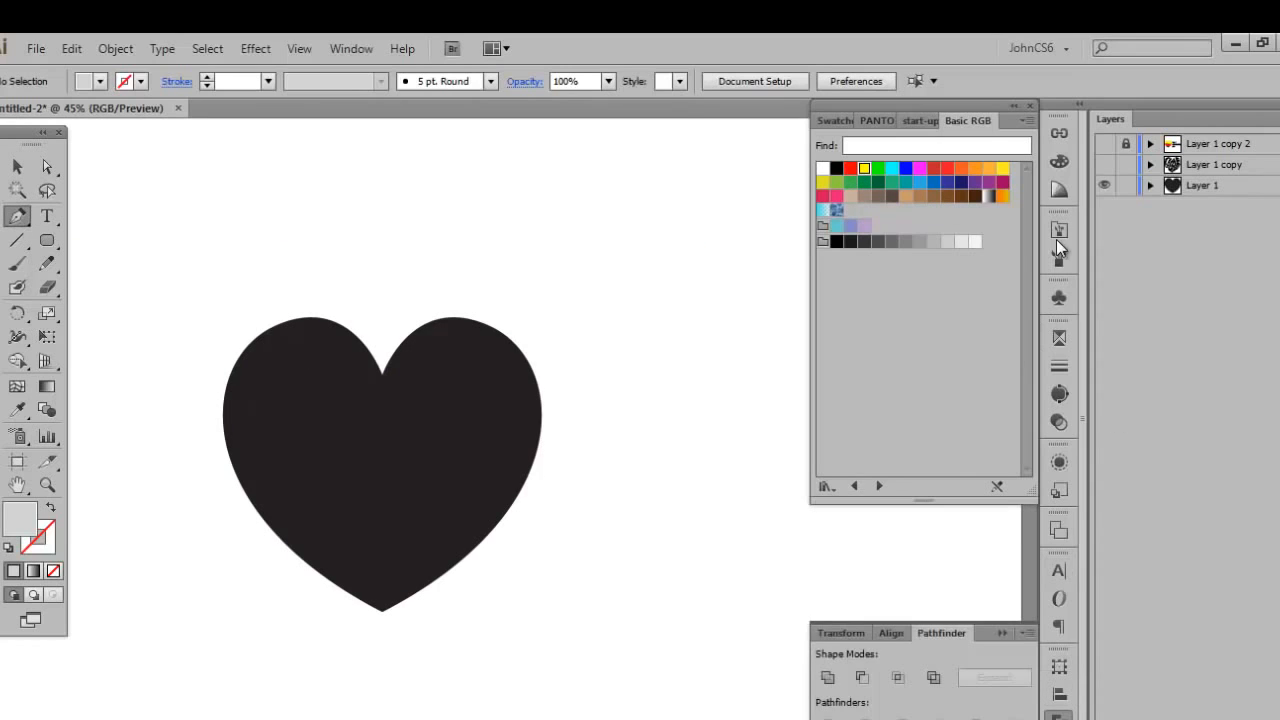
click(1250, 187)
click(17, 166)
click(318, 432)
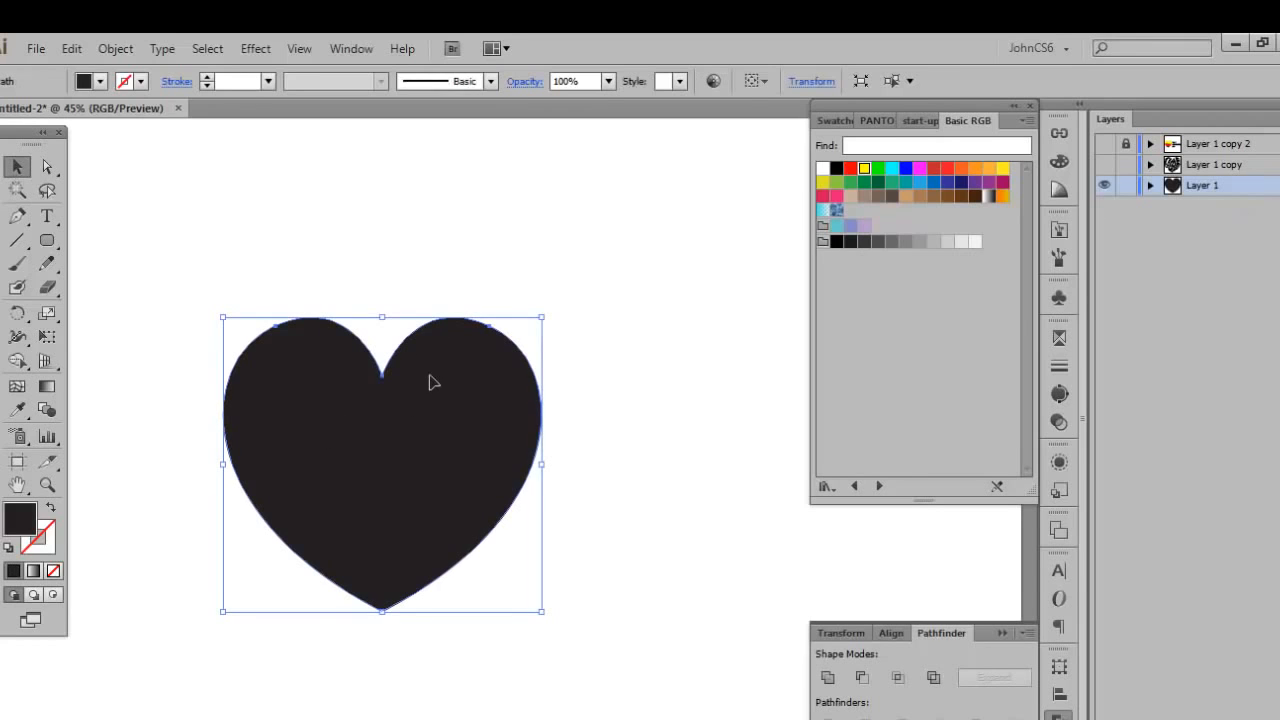
drag(430, 376, 338, 385)
click(48, 223)
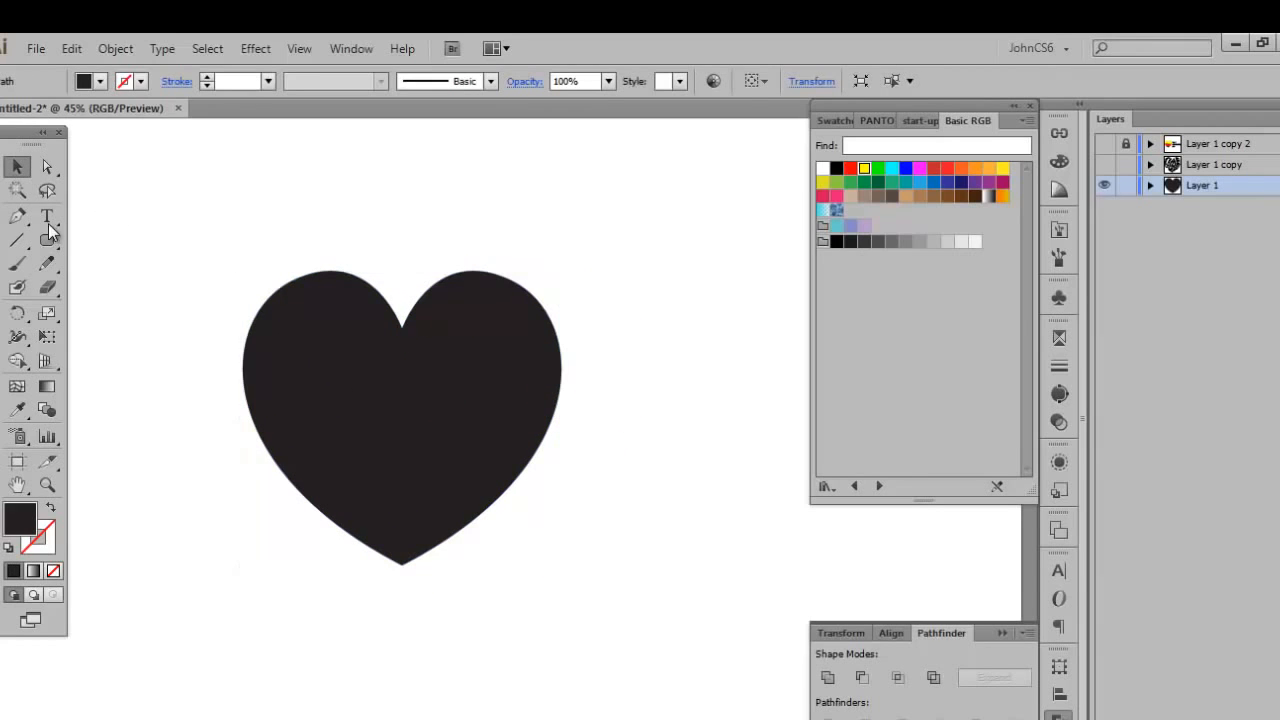
click(17, 216)
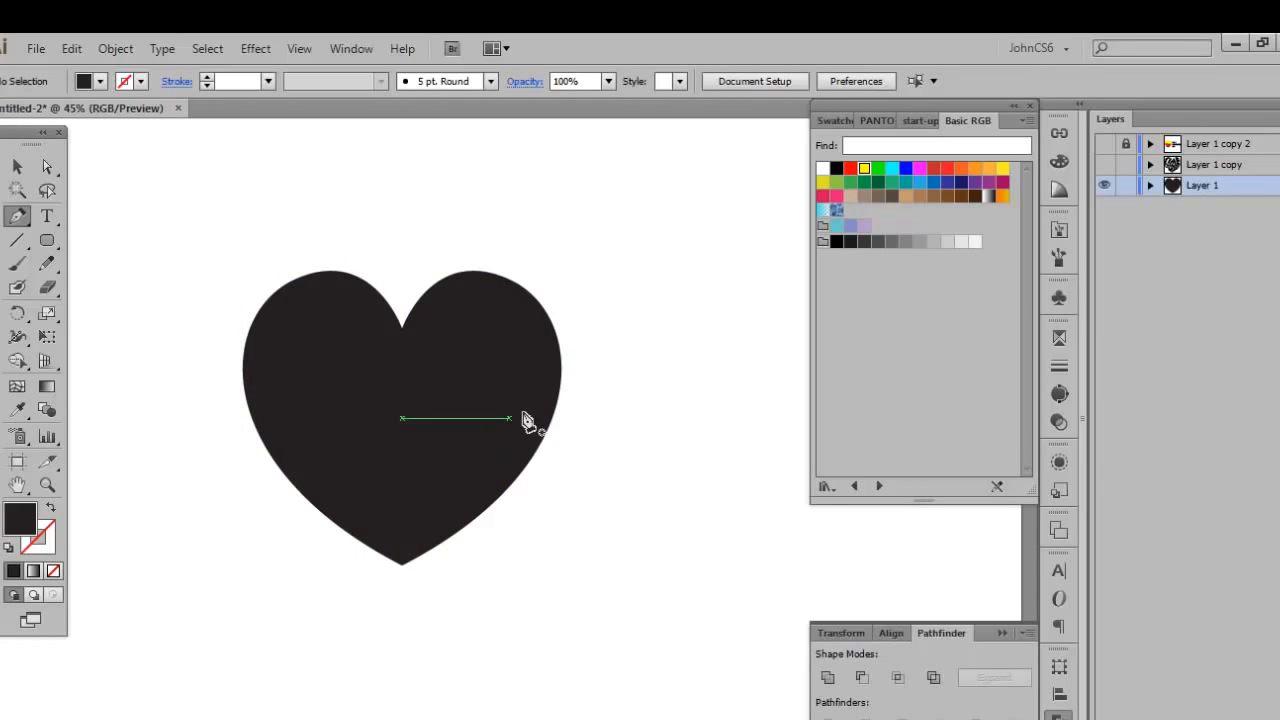
click(17, 166)
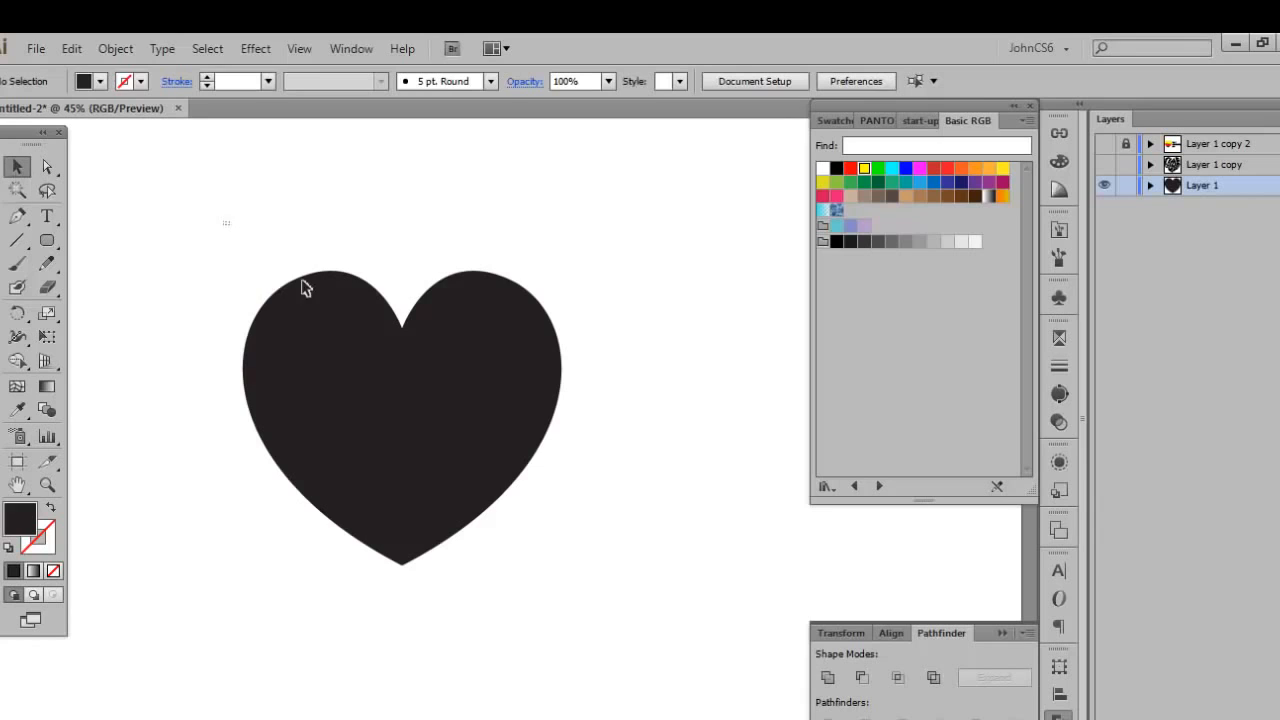
drag(225, 221, 598, 600)
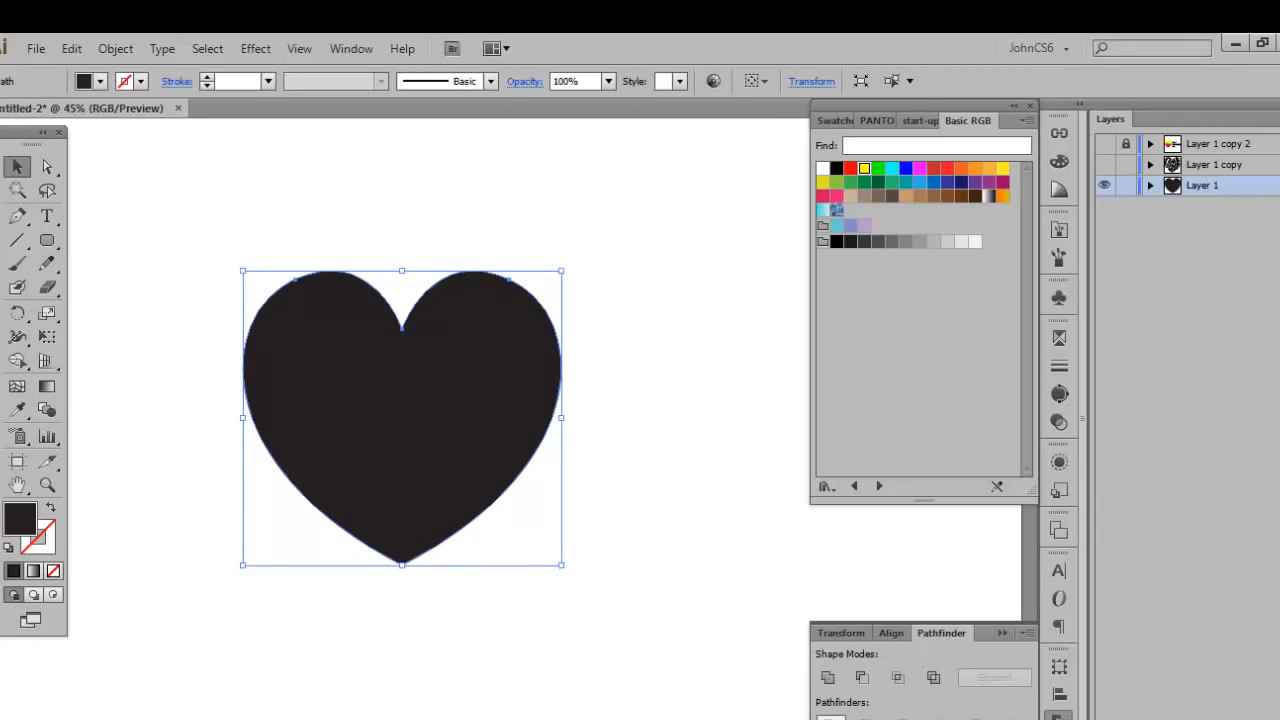
click(745, 591)
Draw a closed wavy yellow band across the middle of the heart with the Pen tool, extending past both sides.
click(18, 217)
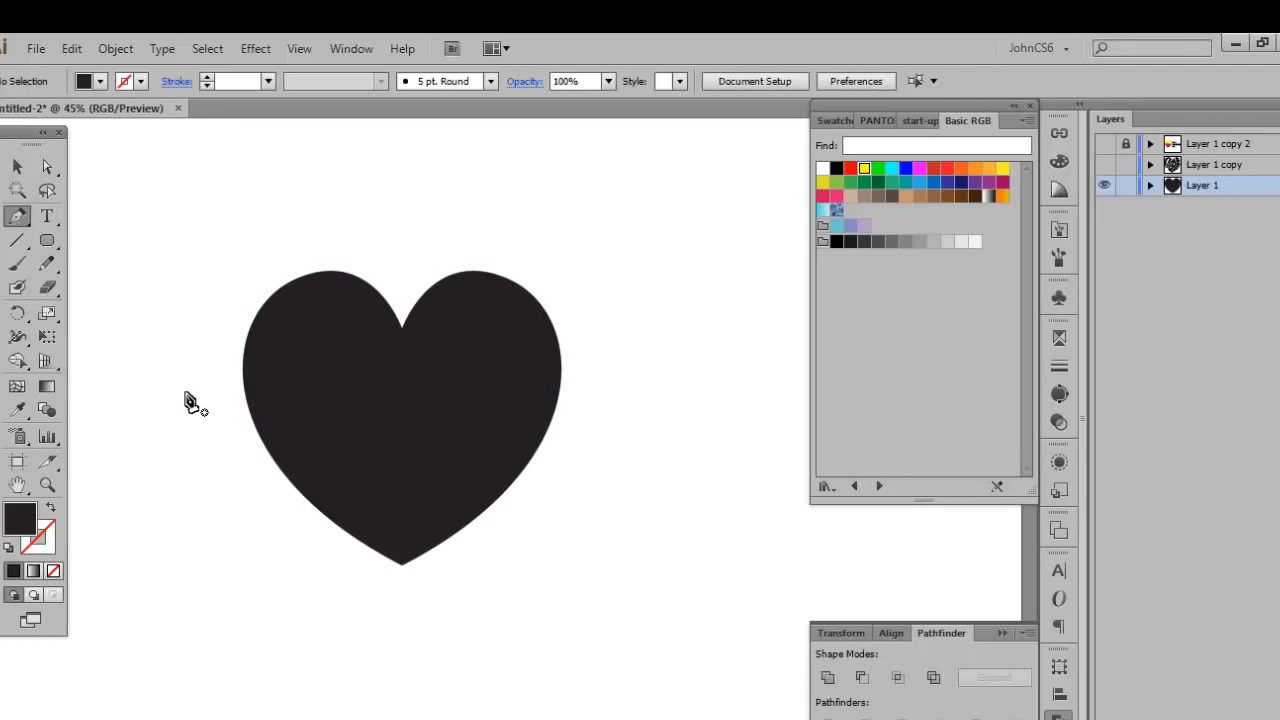
click(864, 170)
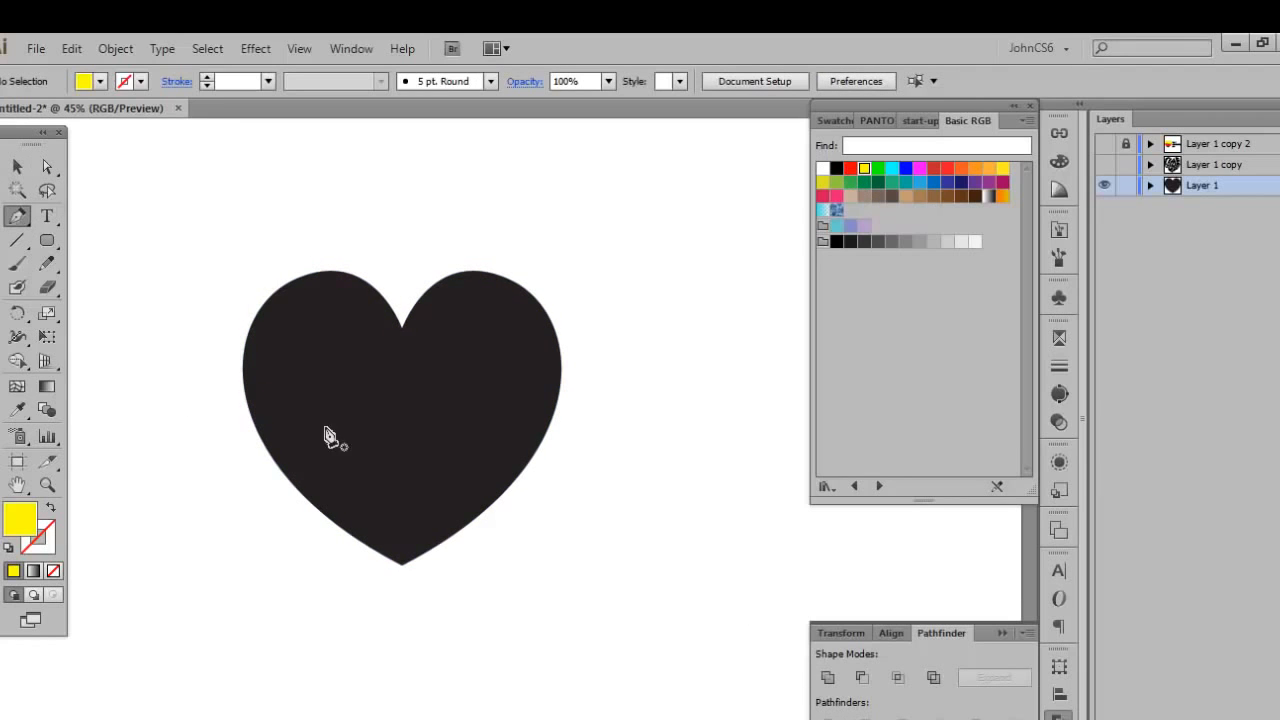
click(188, 403)
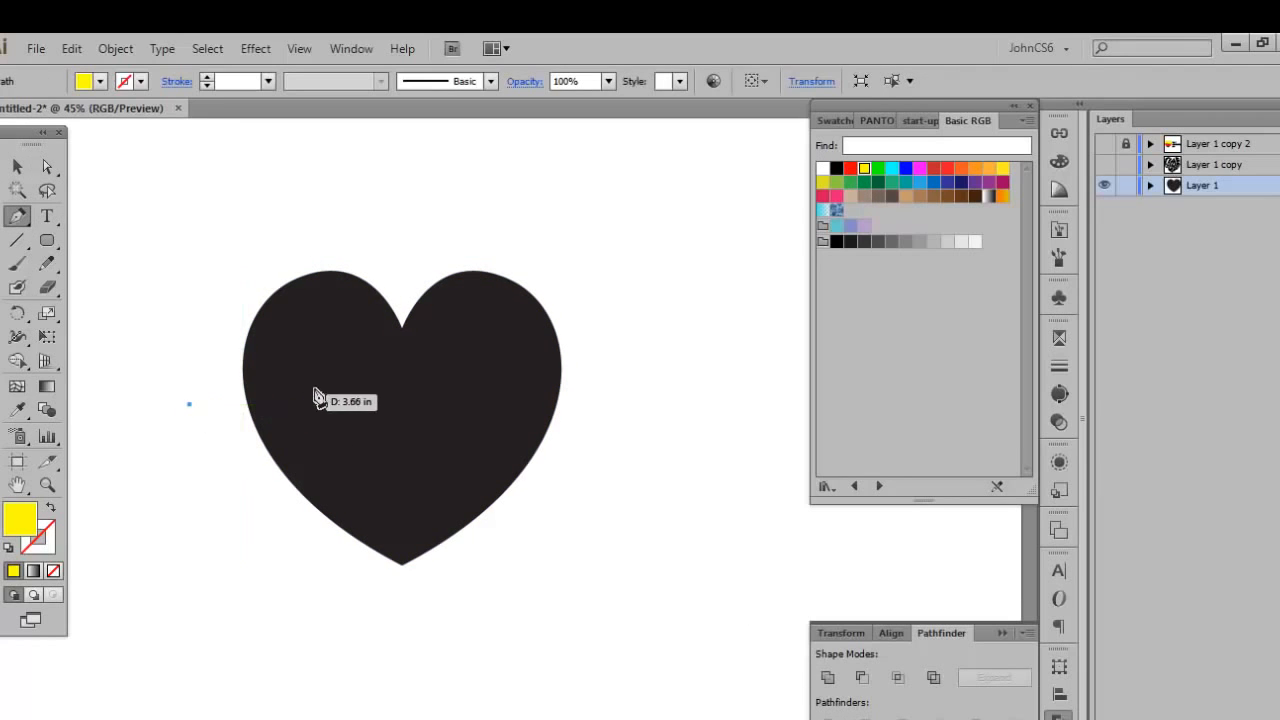
drag(337, 377, 418, 374)
drag(531, 390, 645, 374)
click(642, 368)
click(589, 476)
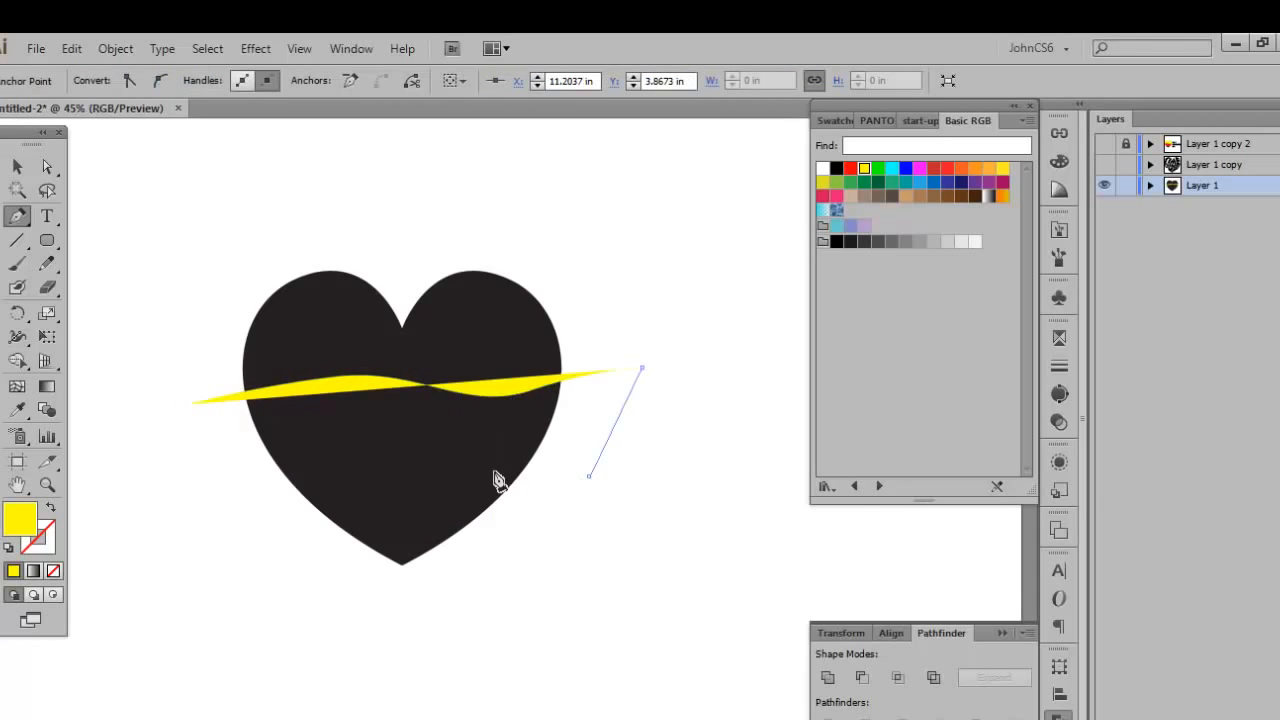
drag(448, 481, 392, 473)
drag(245, 482, 186, 512)
drag(195, 407, 192, 418)
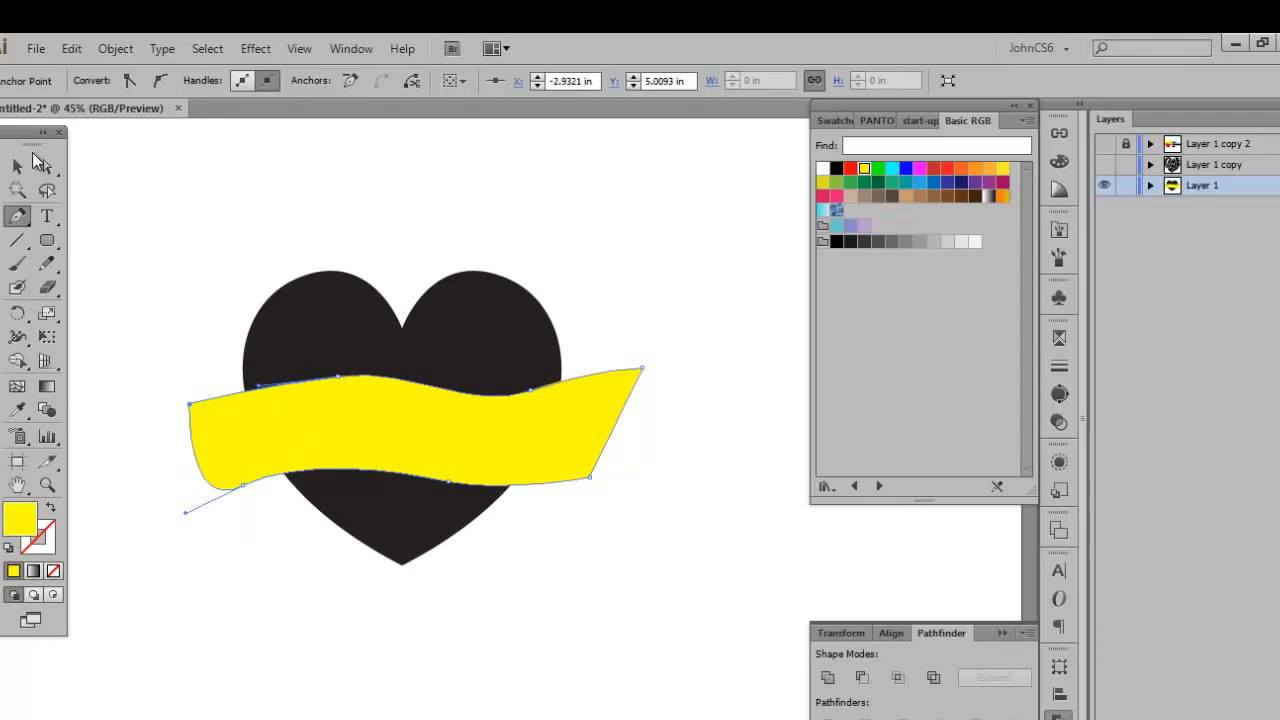
Select the heart and the yellow band together and split them with the Pathfinder Divide operation.
key(v)
click(170, 242)
drag(170, 242, 530, 610)
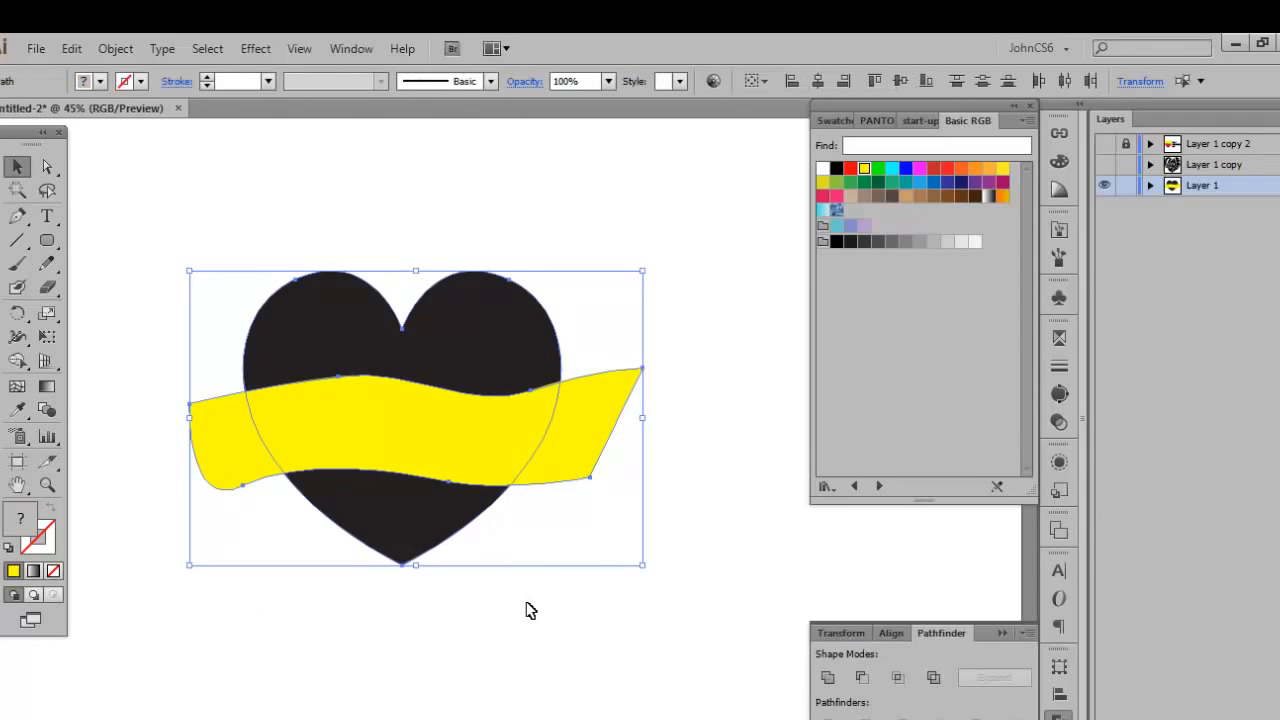
click(153, 313)
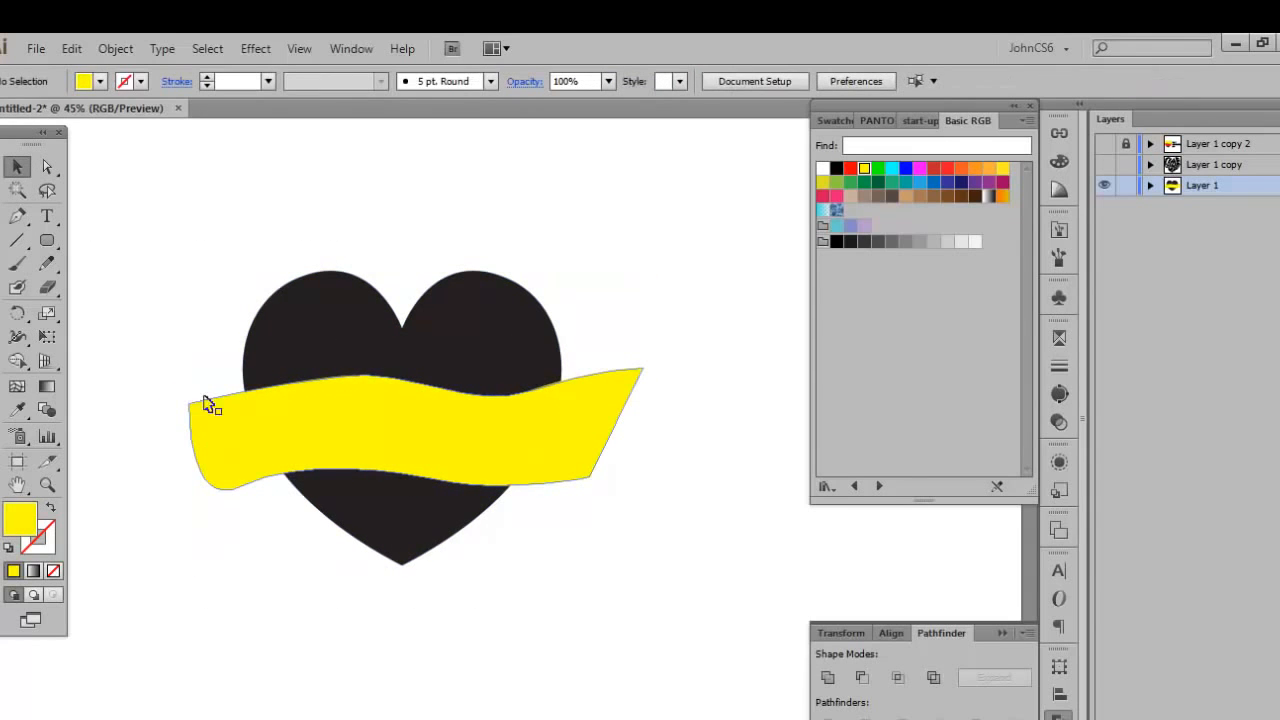
drag(149, 178, 706, 650)
click(706, 650)
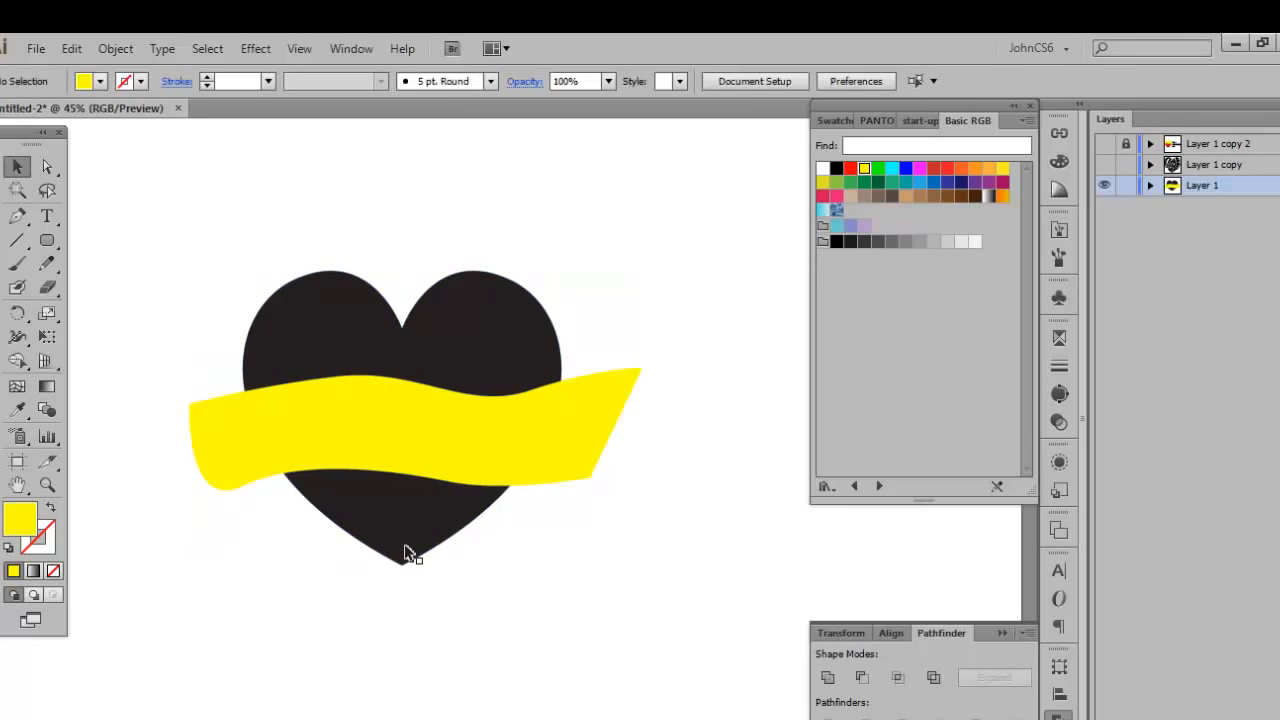
click(218, 461)
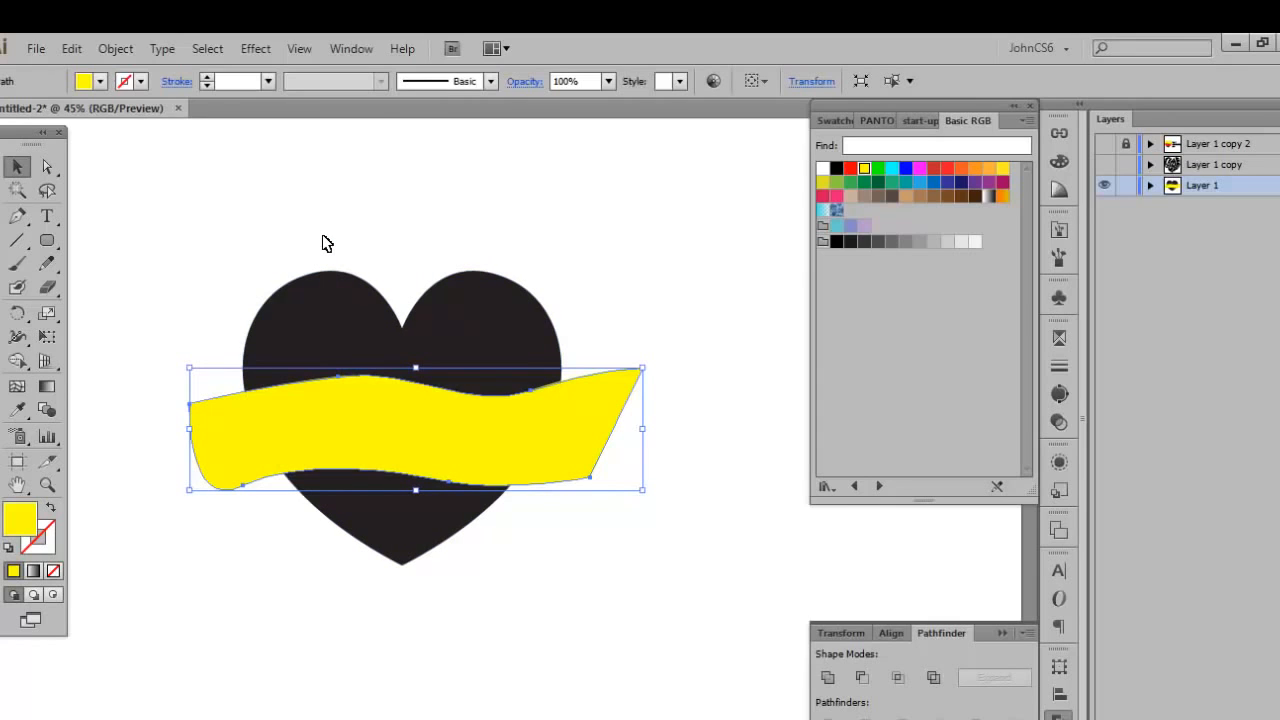
shift+click(322, 306)
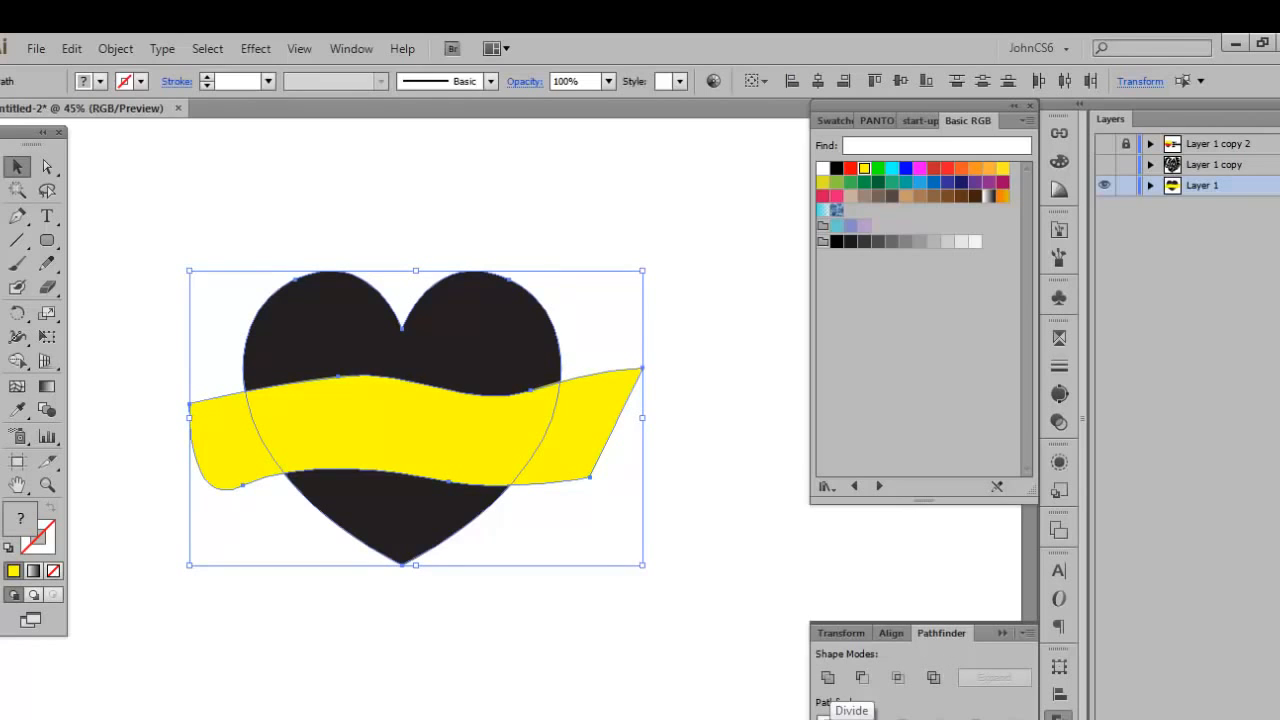
click(826, 716)
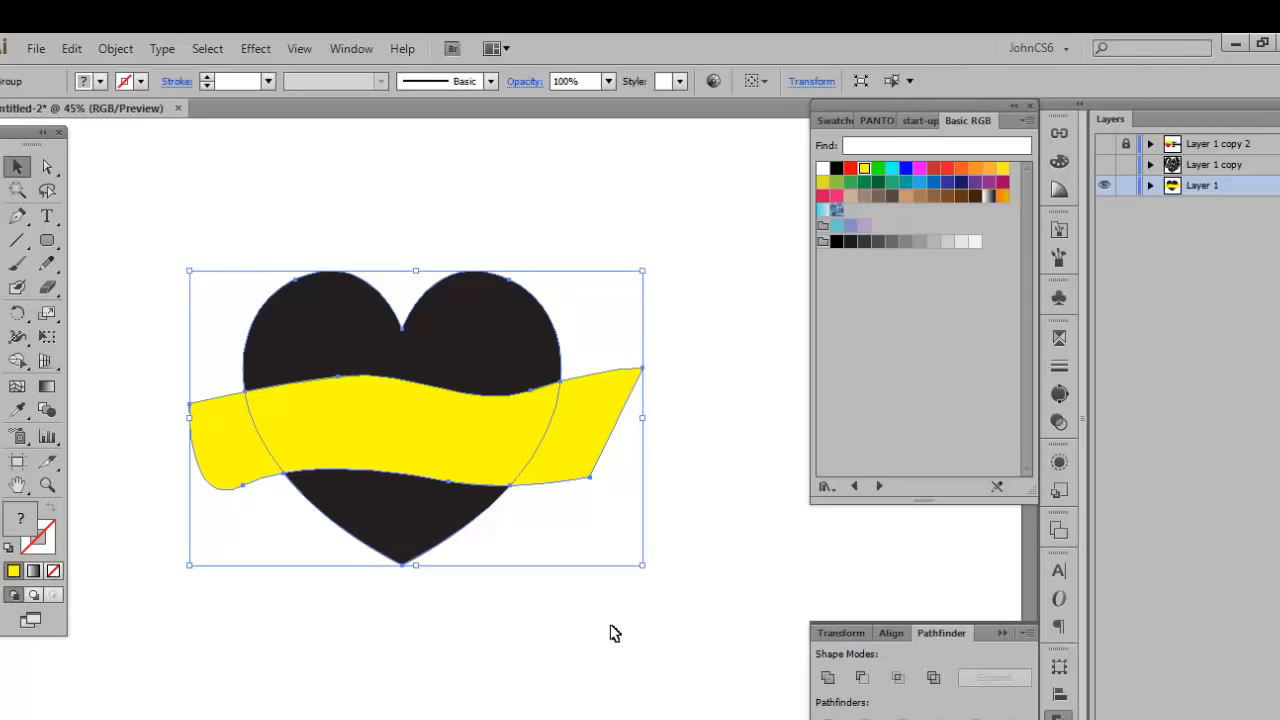
click(225, 230)
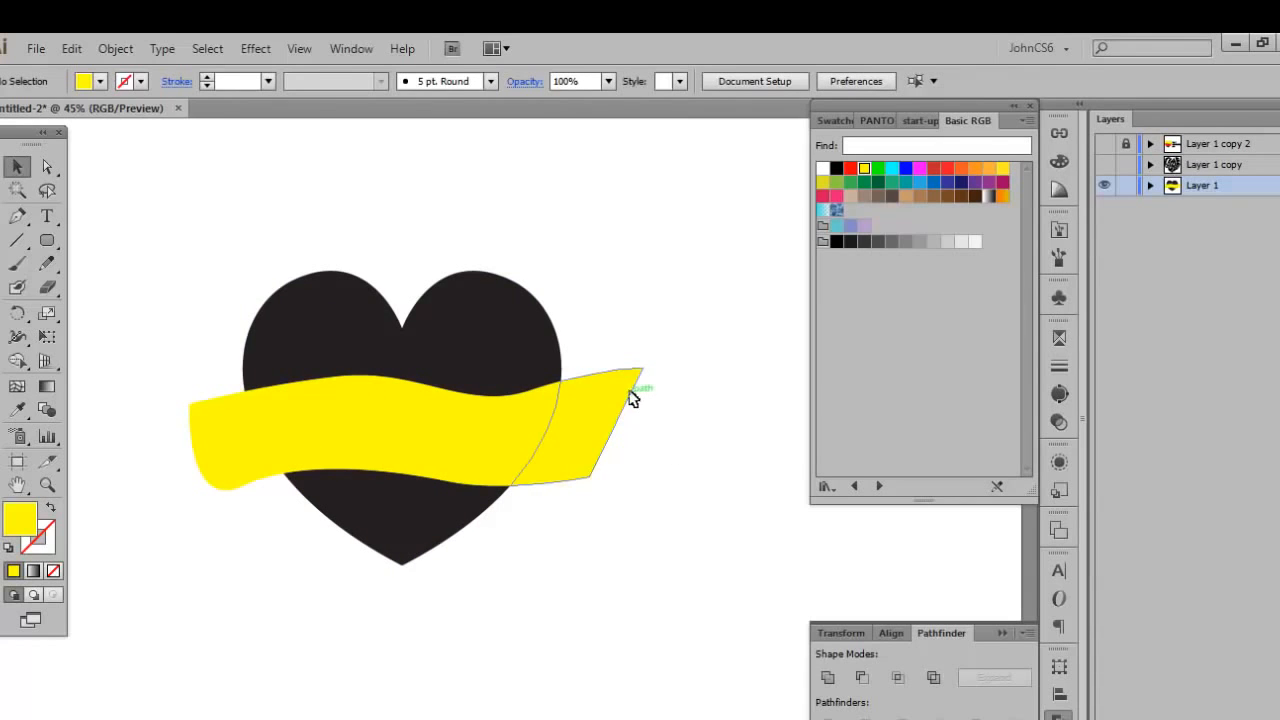
click(307, 54)
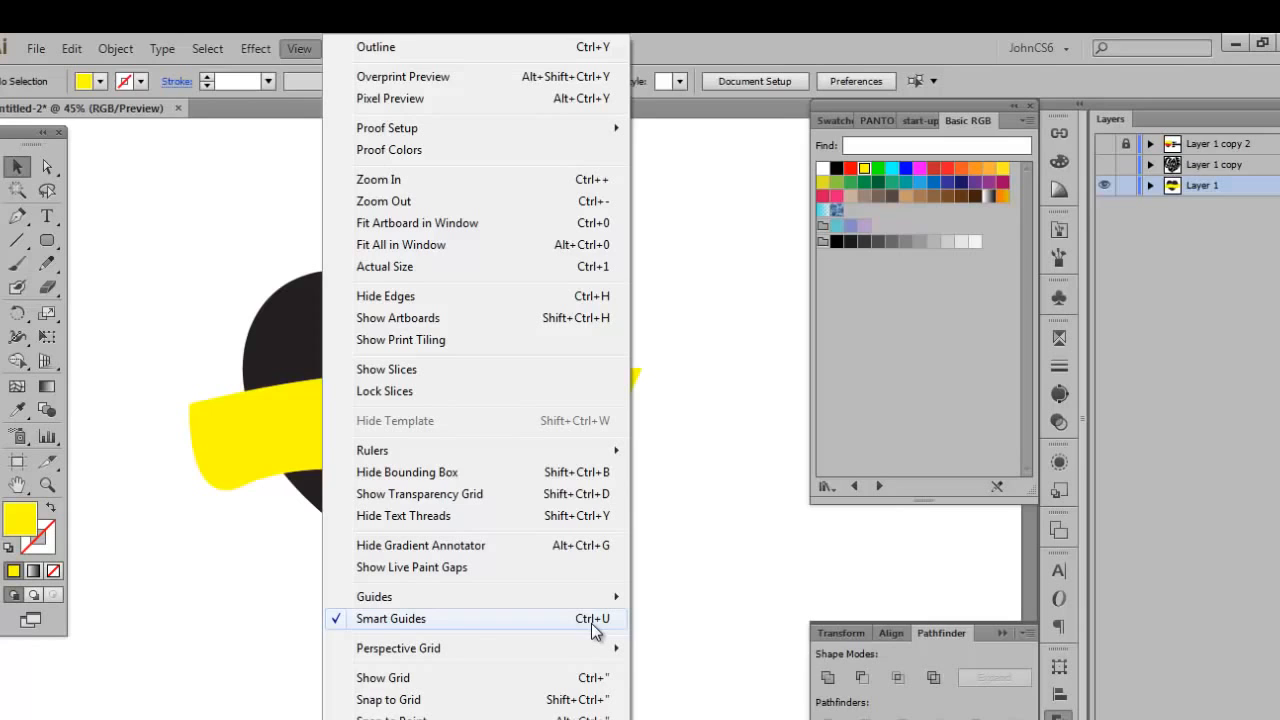
click(185, 607)
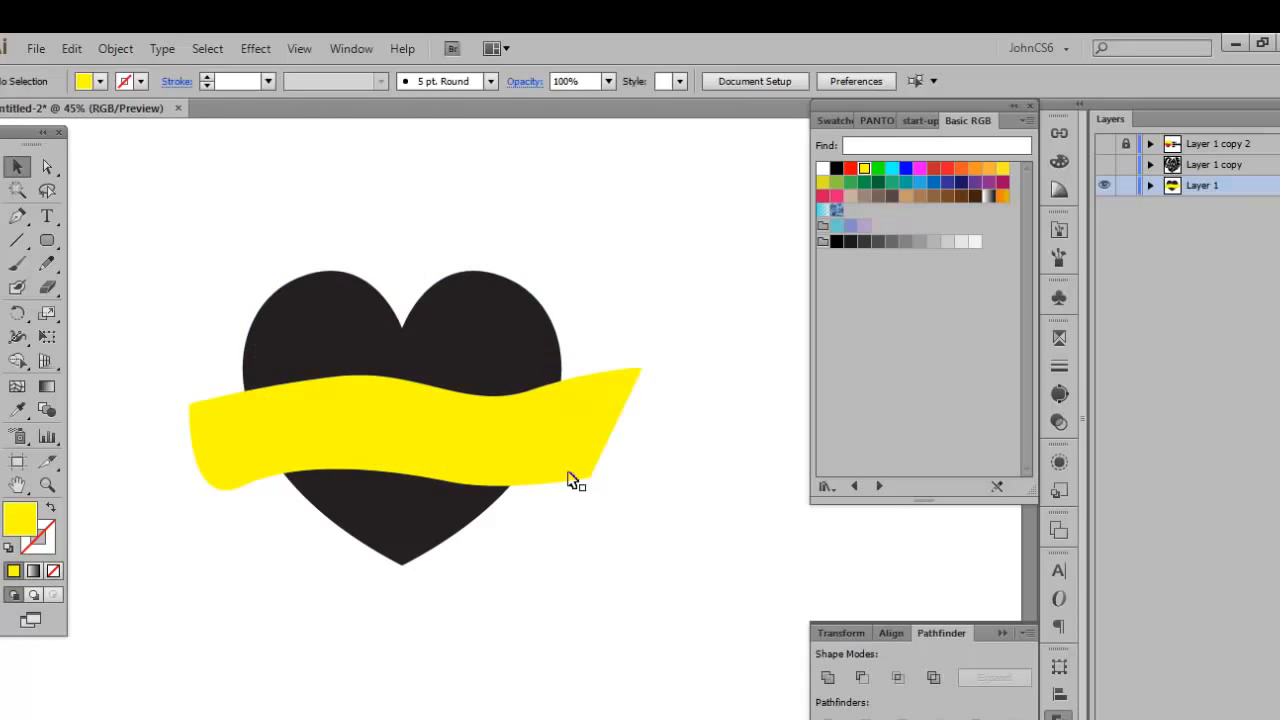
Ungroup the divided heart and band into individual pieces.
click(301, 429)
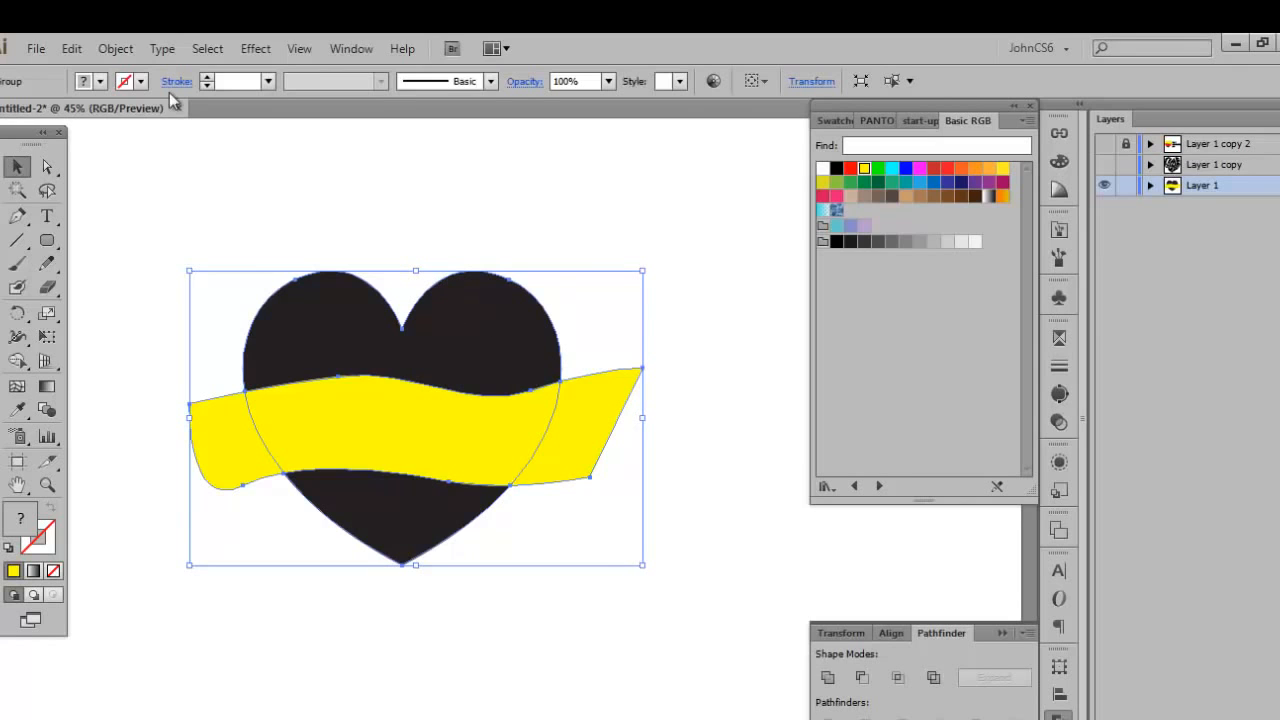
click(115, 50)
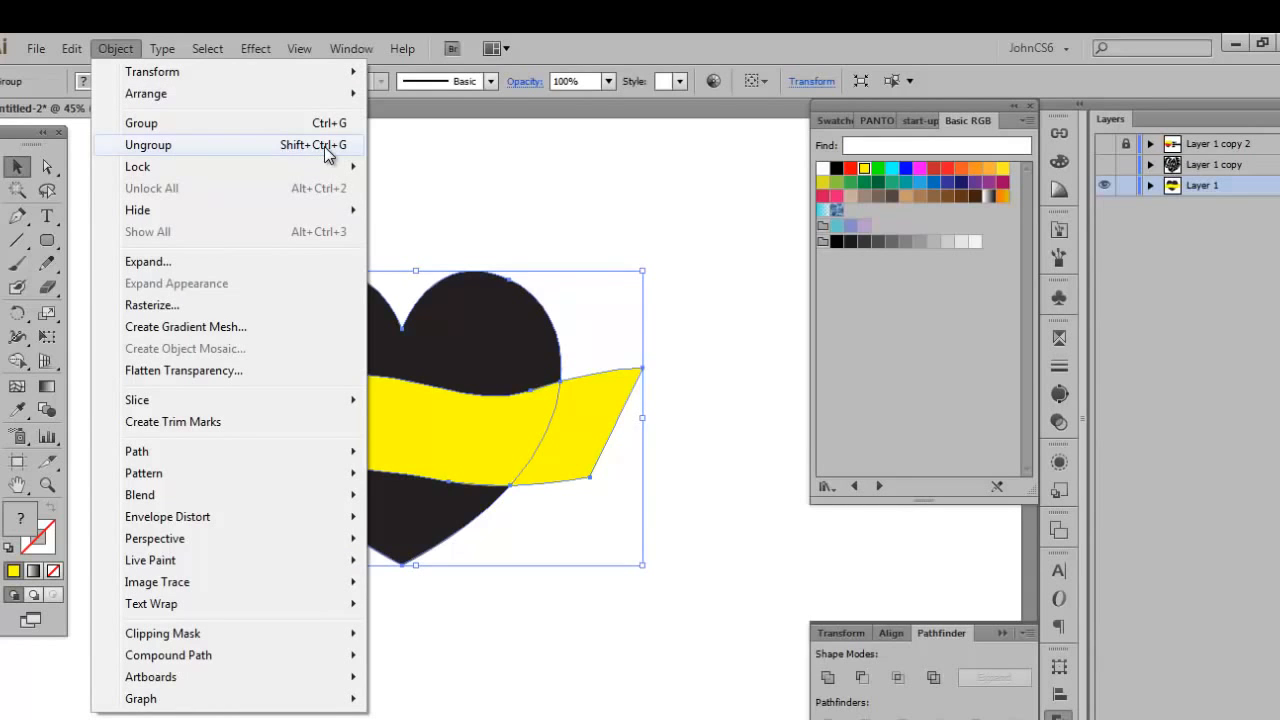
click(478, 182)
click(450, 318)
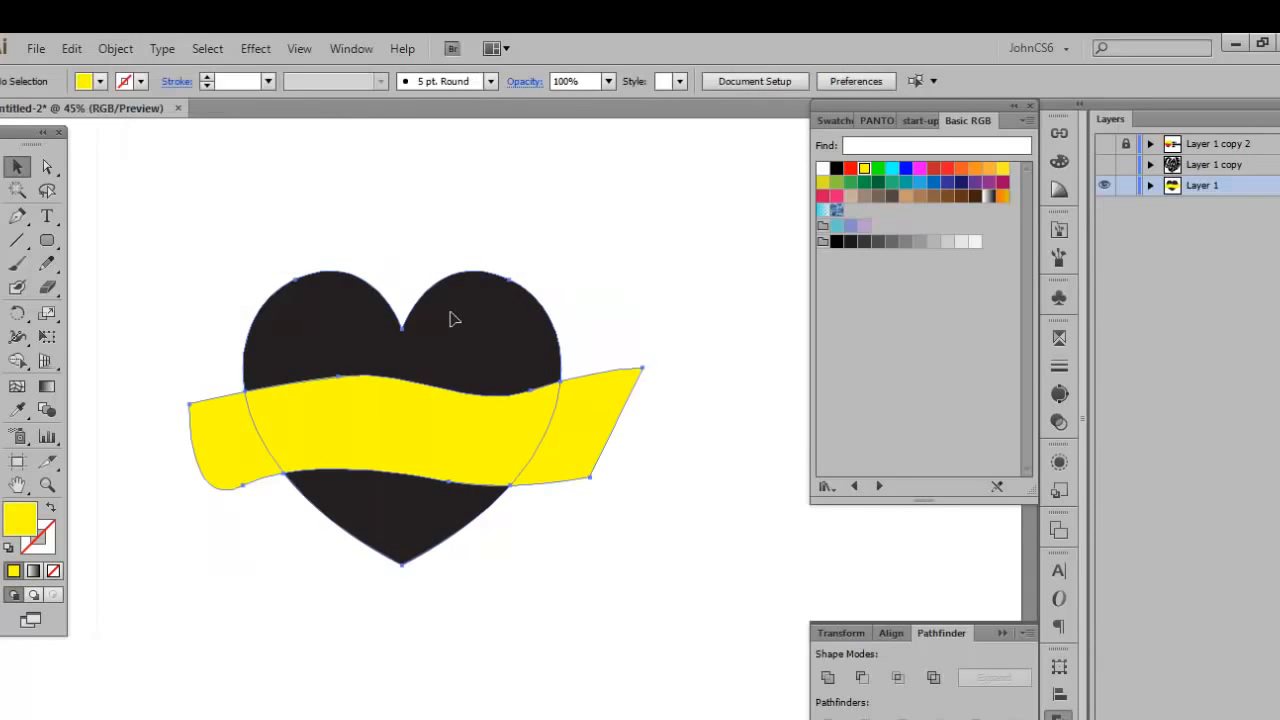
key(ctrl+shift+g)
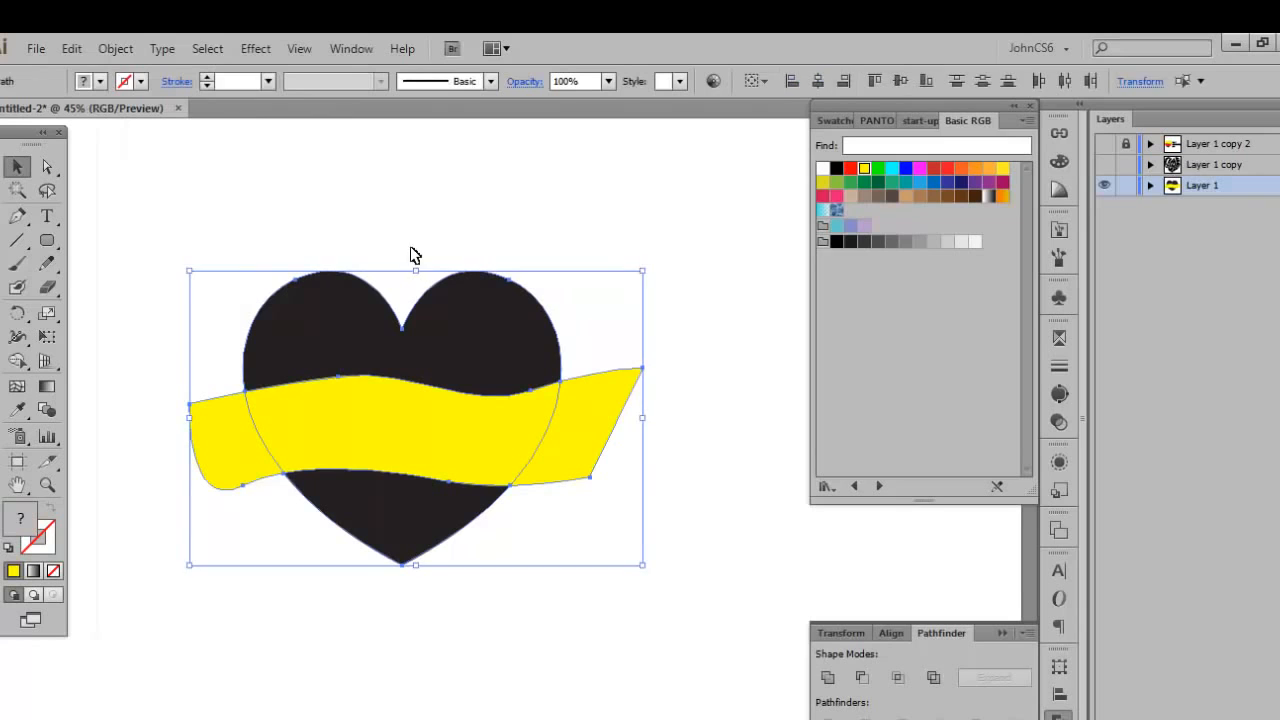
Select the heart and band pieces one by one to check that each is separate.
click(316, 337)
click(237, 429)
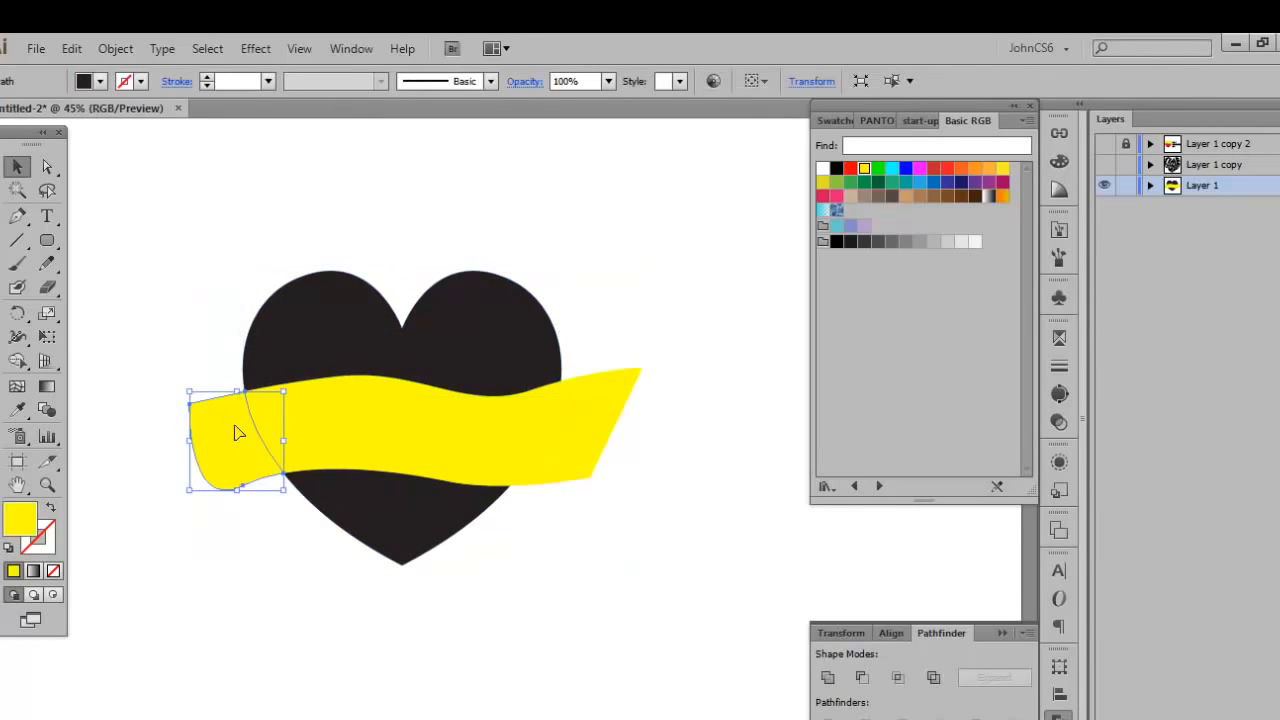
click(363, 417)
click(609, 410)
click(408, 510)
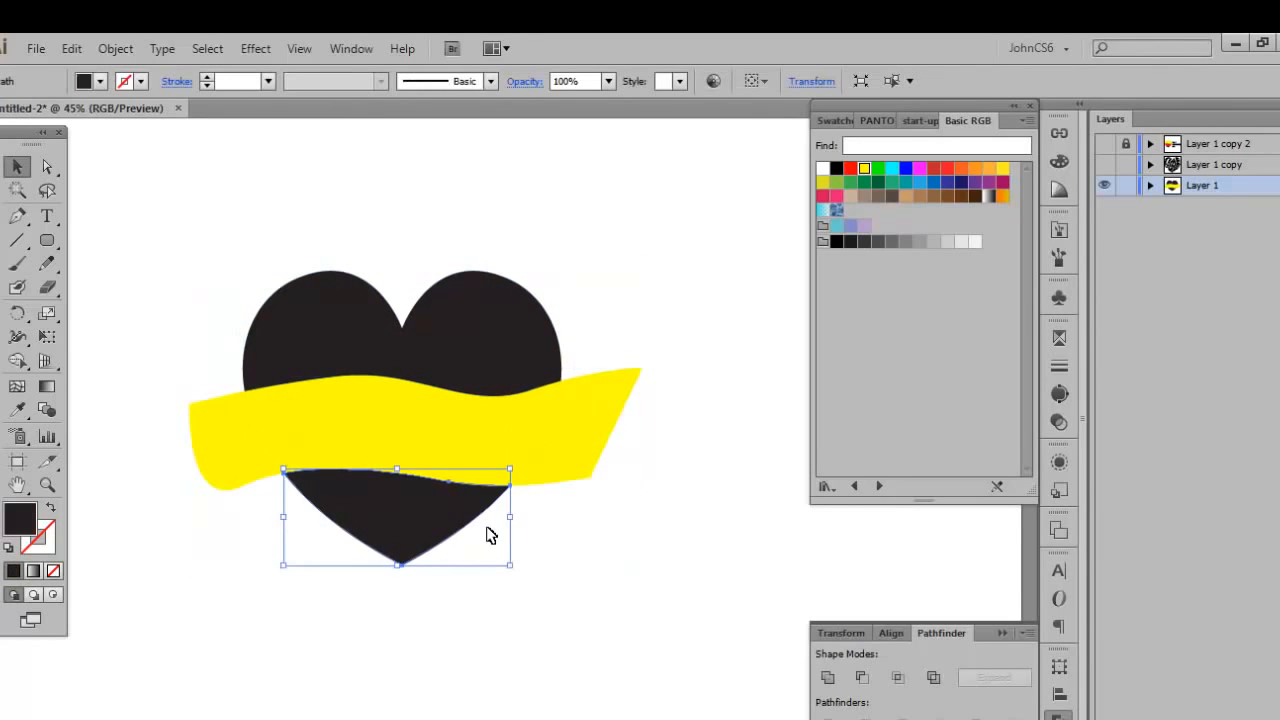
click(560, 543)
Delete the two yellow band ends that stick out beyond the heart's sides.
click(578, 465)
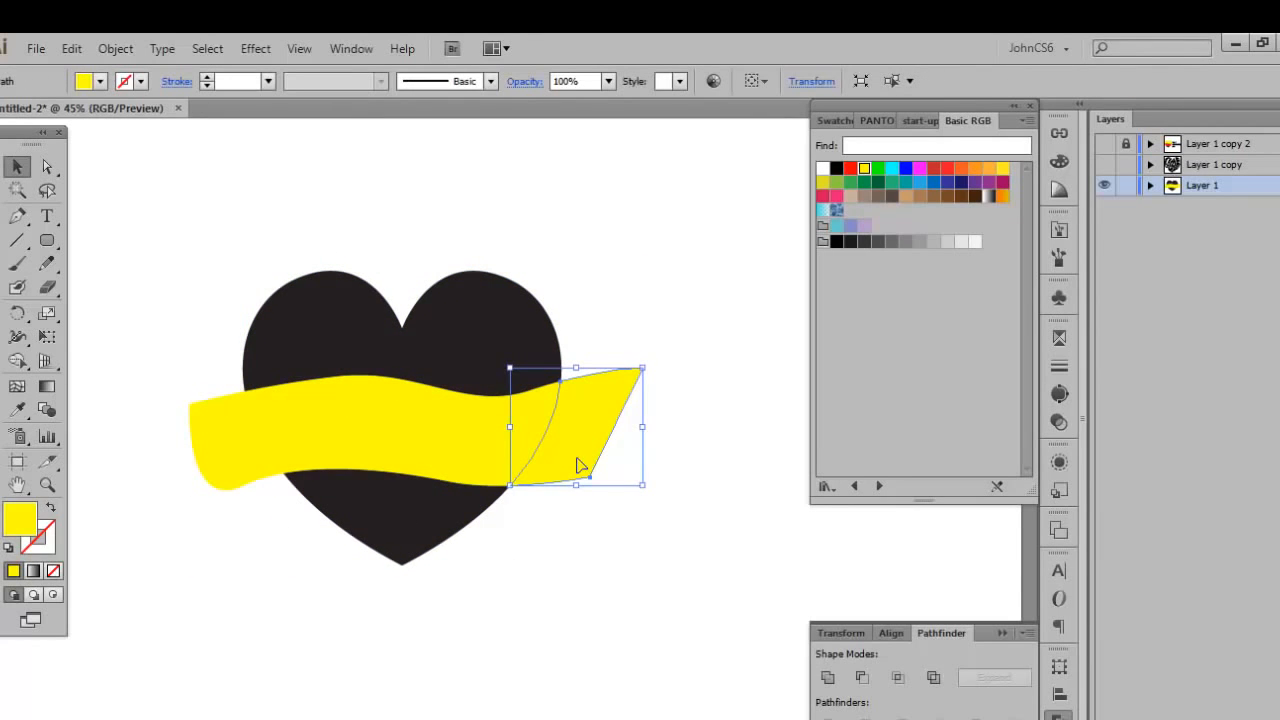
key(Delete)
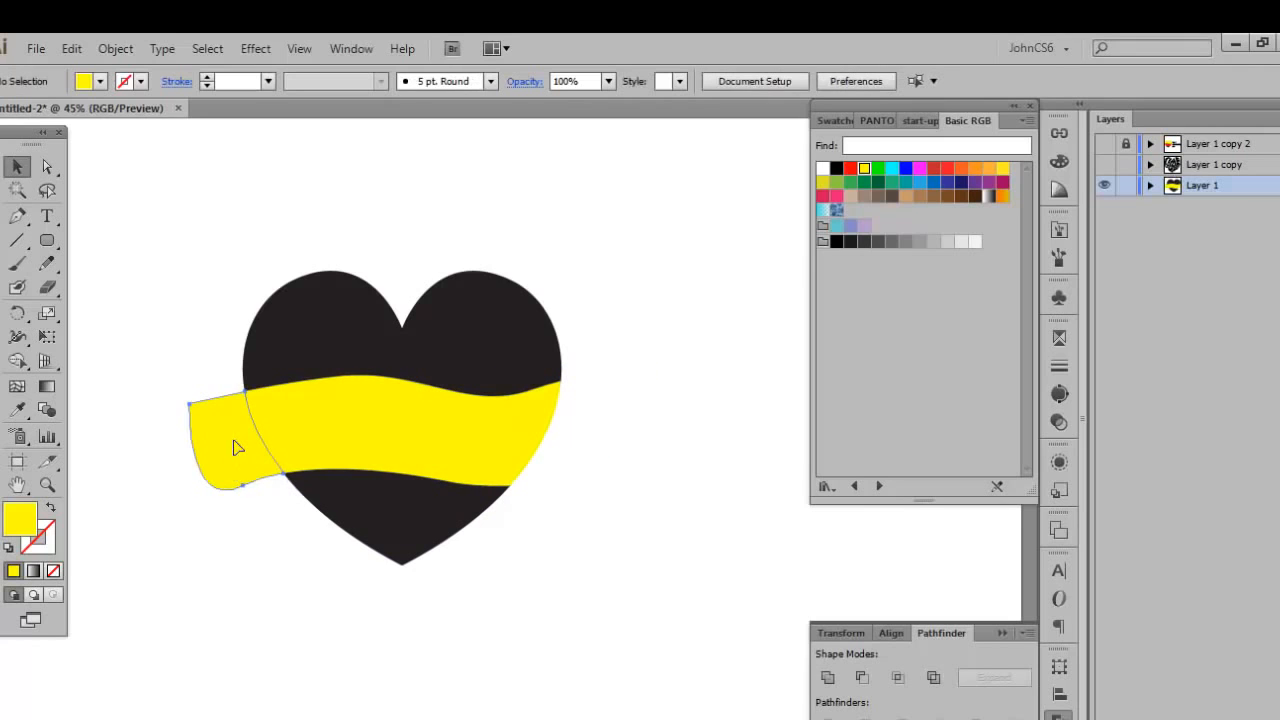
click(237, 447)
key(Delete)
Fill the upper piece of the heart with red and deselect it.
click(352, 329)
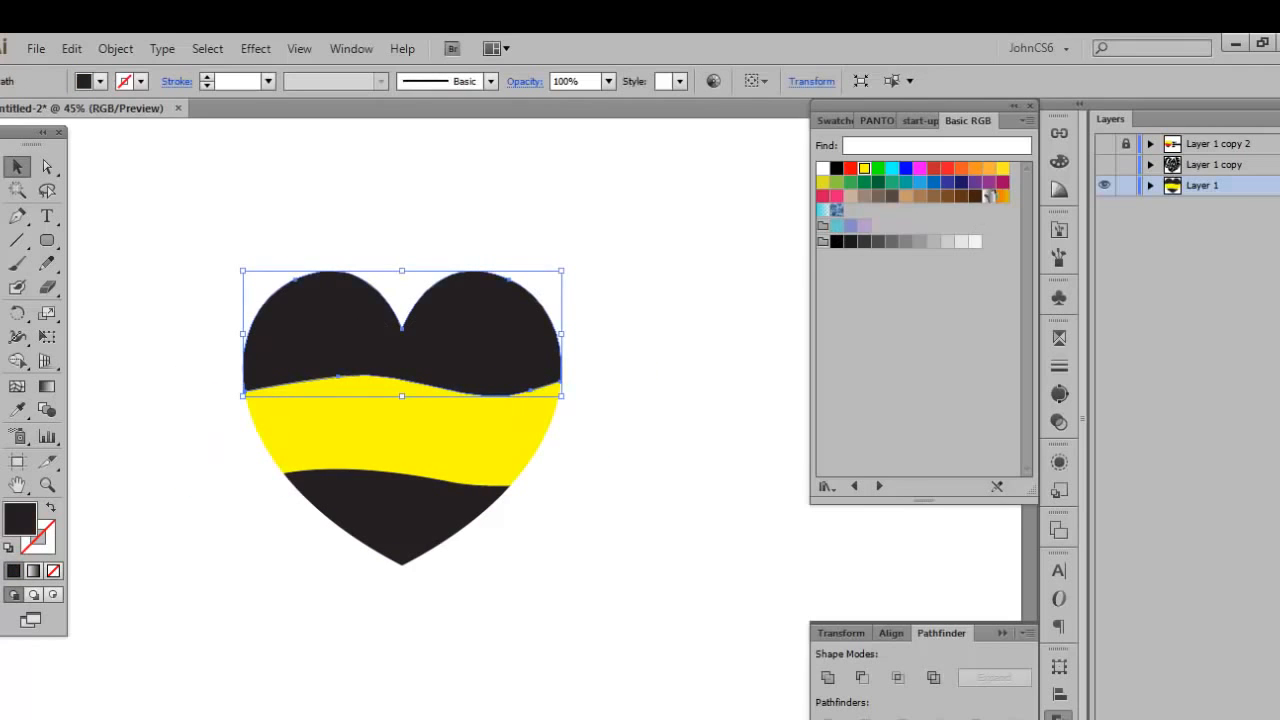
click(850, 168)
click(717, 284)
Add the text "TIME" to the right of the heart and scale it up to about 177 pt.
mouse_move(717, 284)
mouse_down()
mouse_move(674, 331)
mouse_move(706, 337)
mouse_move(709, 280)
mouse_move(680, 242)
mouse_move(724, 280)
mouse_up()
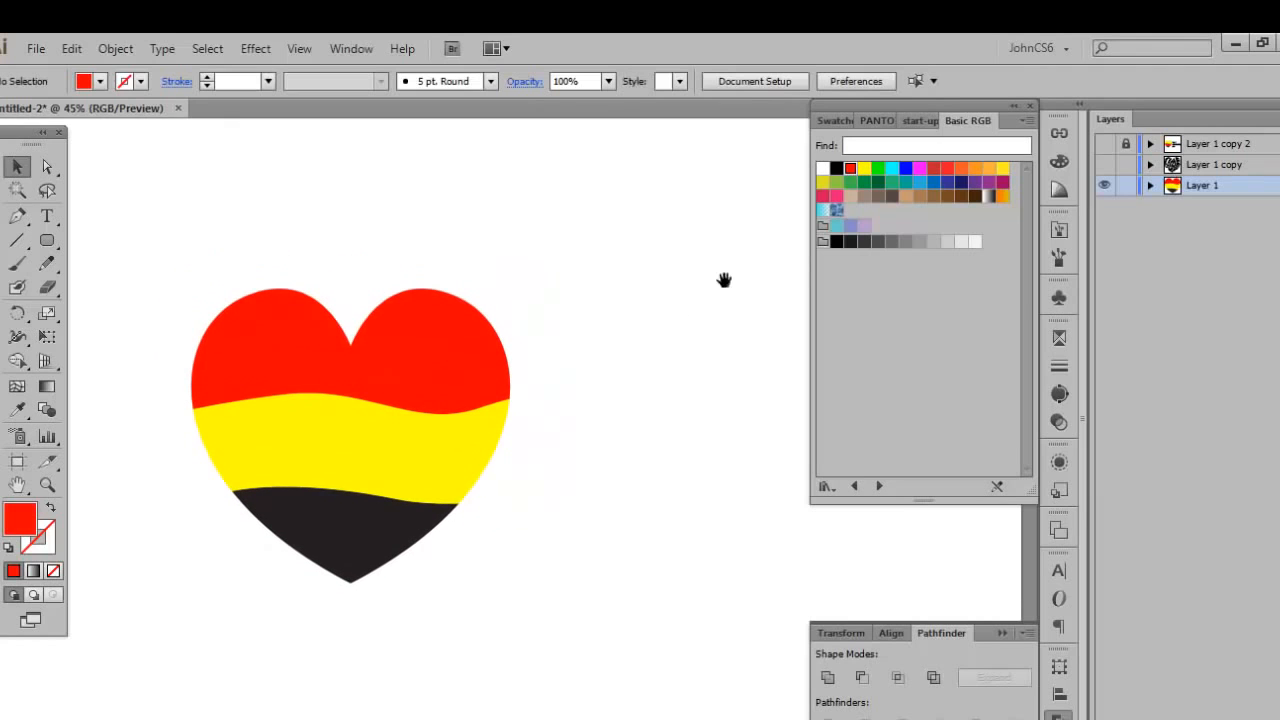
drag(620, 229, 518, 207)
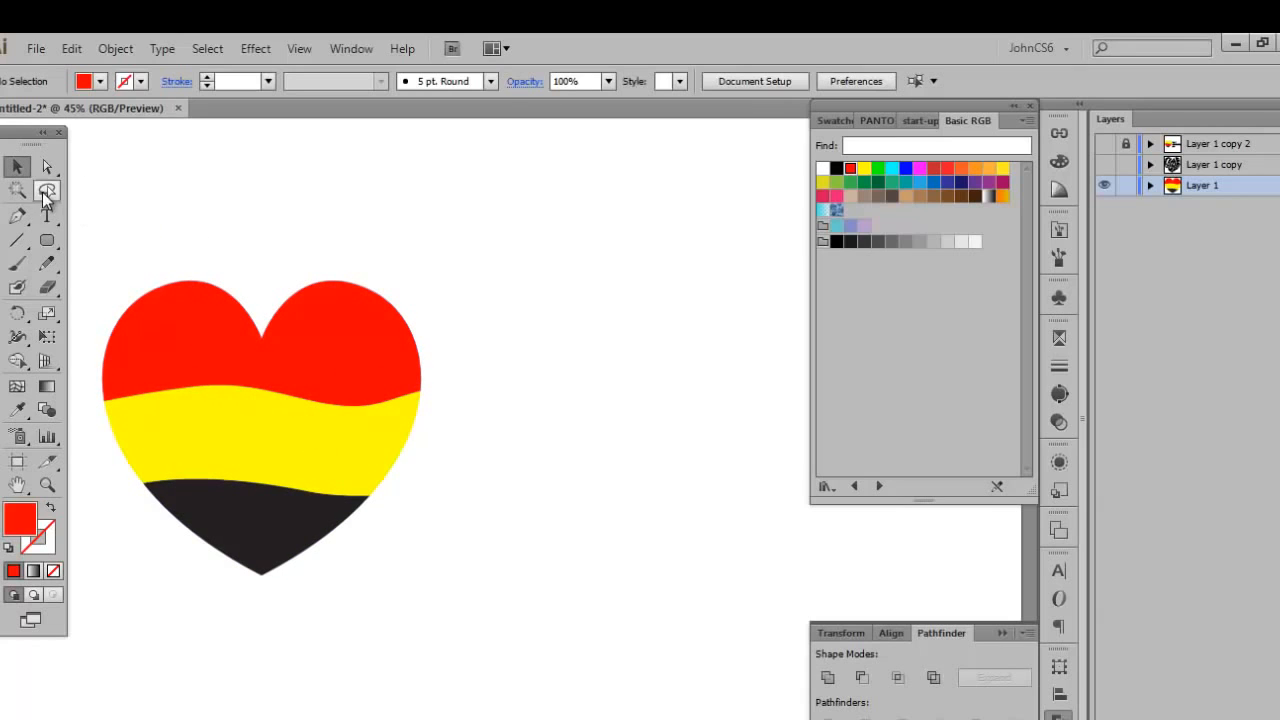
click(44, 228)
click(498, 356)
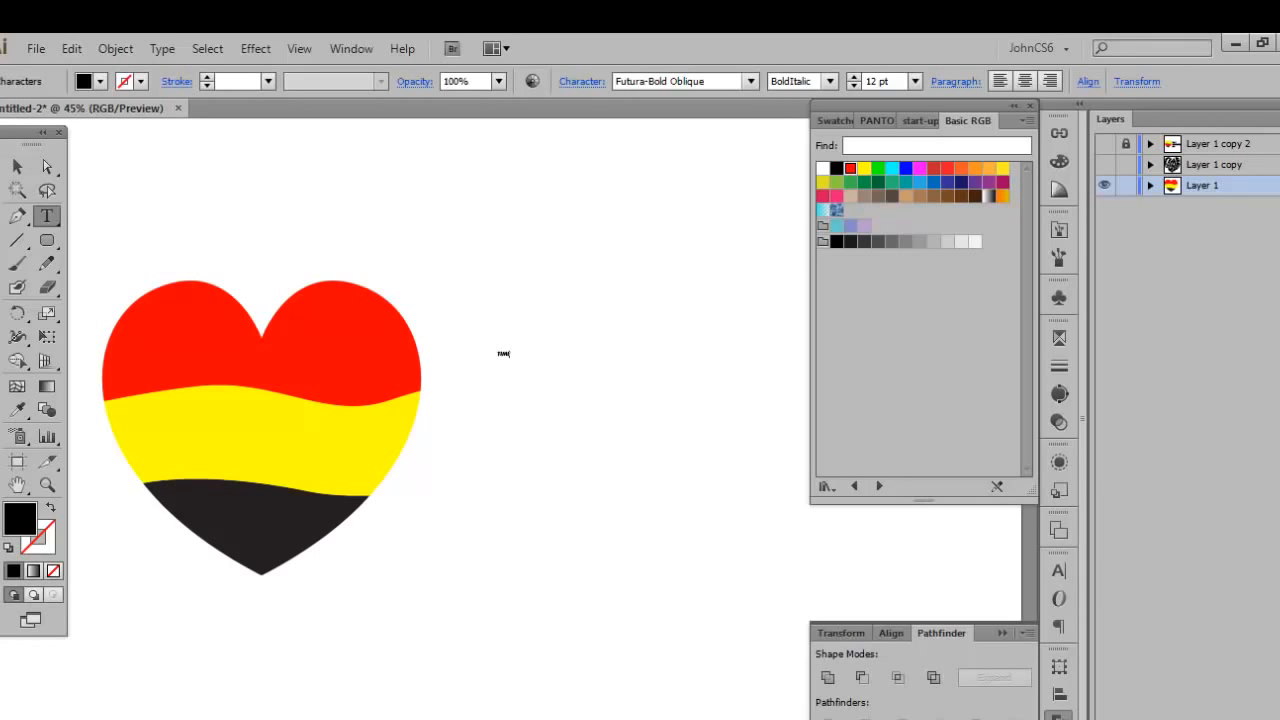
click(17, 167)
drag(514, 342, 600, 310)
drag(541, 363, 608, 297)
Duplicate the text TIME twice, stacking the two copies below the original.
click(1059, 571)
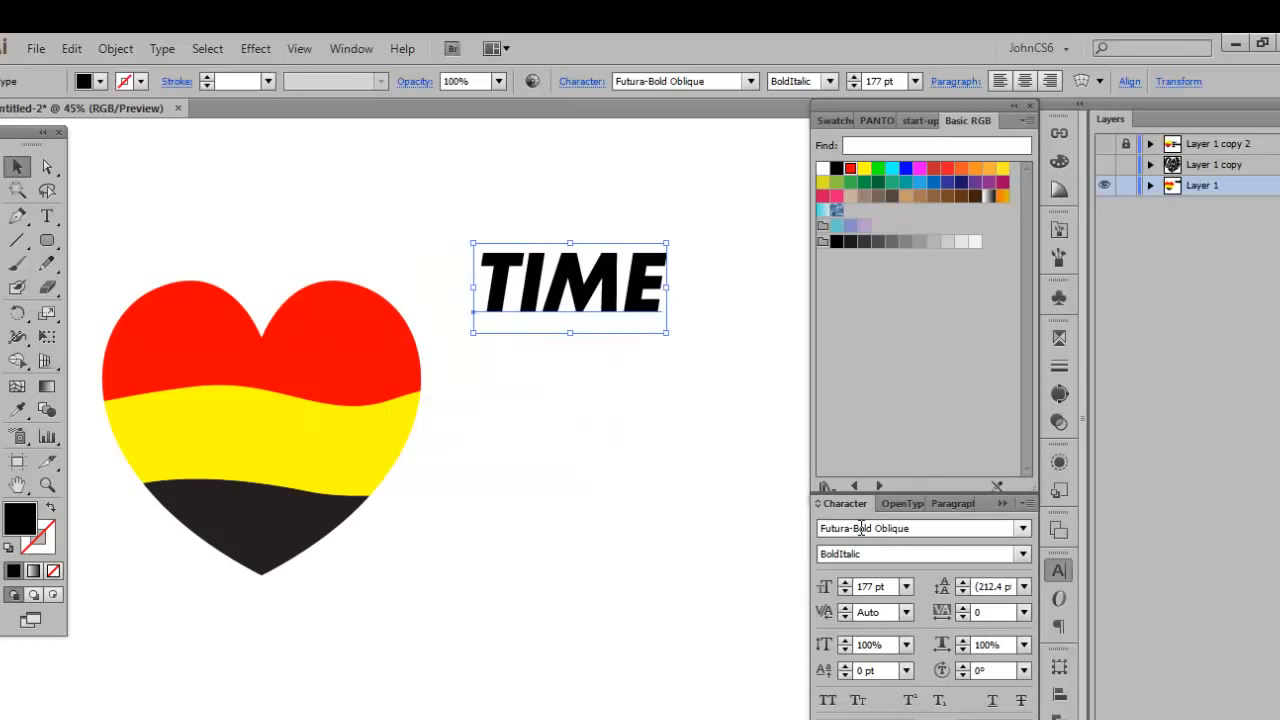
click(1059, 570)
drag(572, 305, 565, 414)
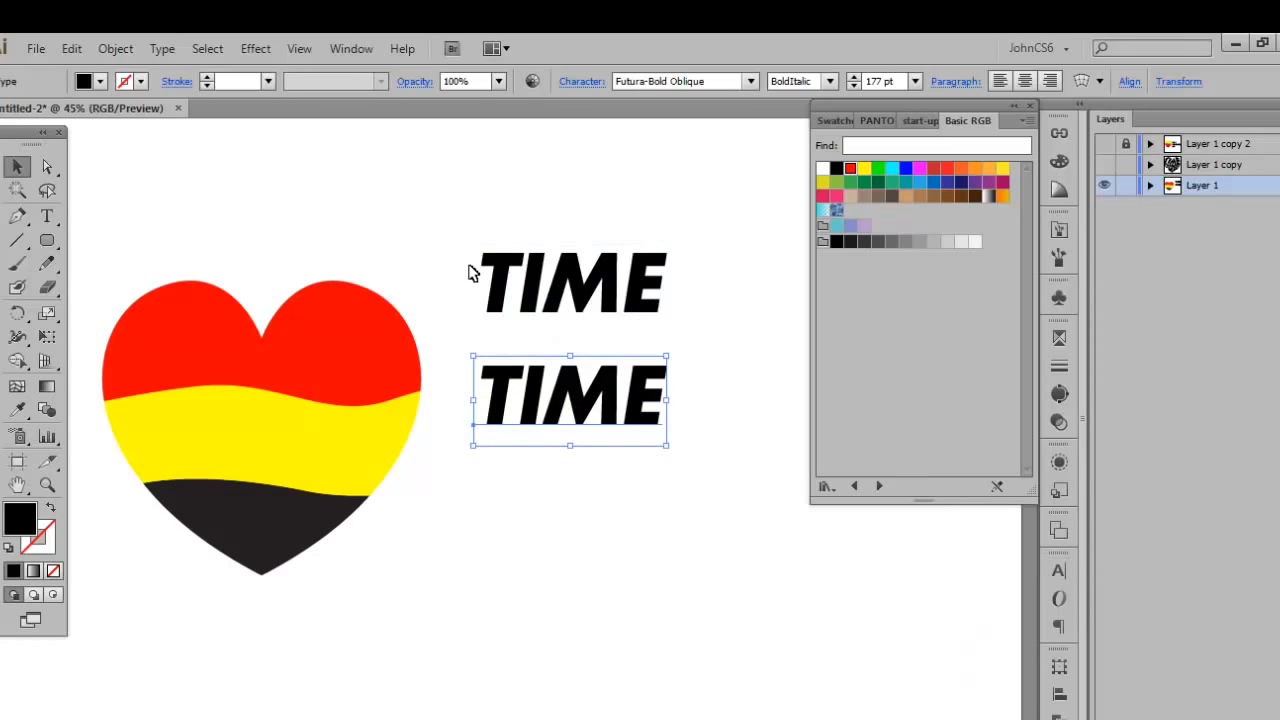
click(470, 273)
click(560, 300)
click(552, 402)
click(563, 309)
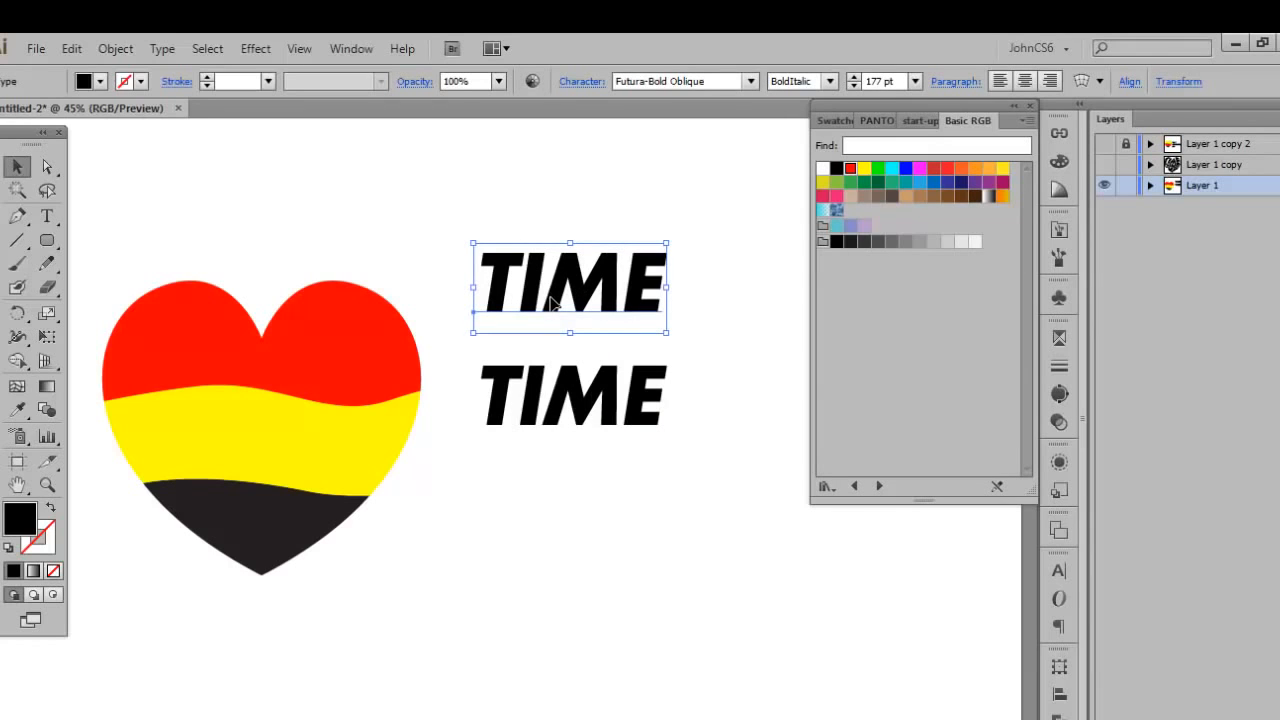
drag(557, 287, 540, 528)
Replace the middle copy of TIME with the word "CHANGES".
click(531, 387)
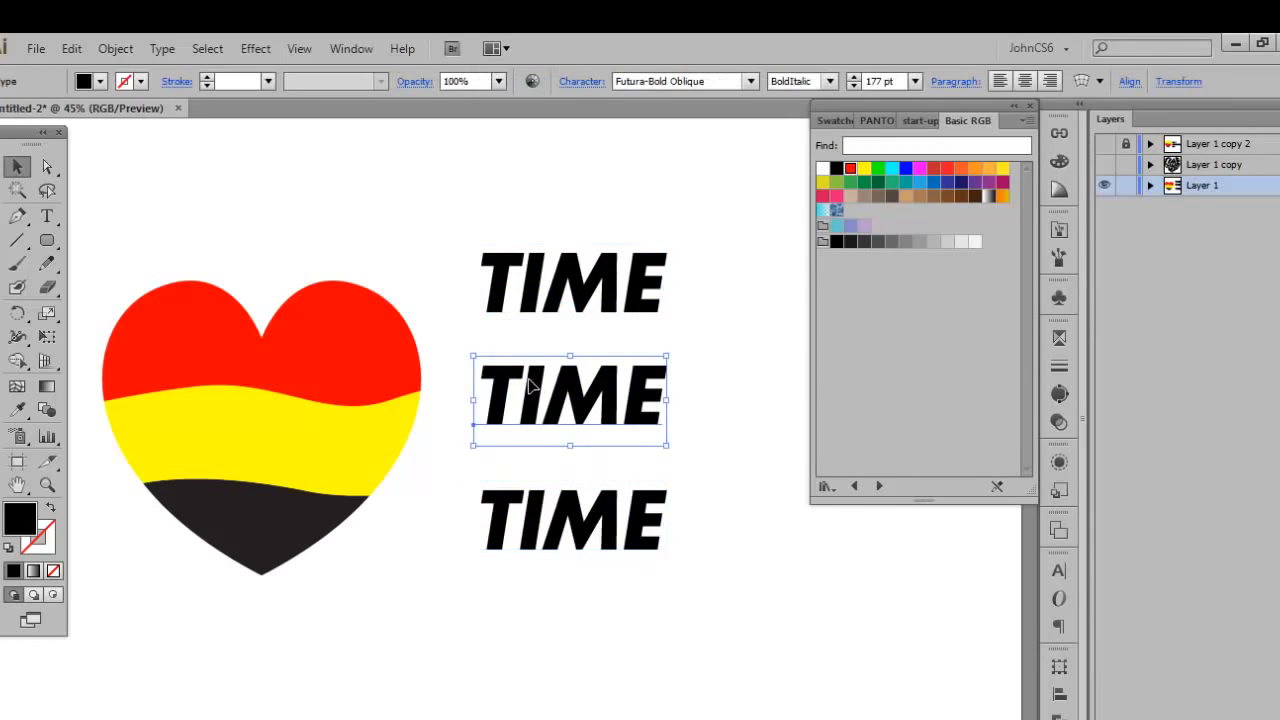
double_click(527, 387)
drag(483, 401, 777, 403)
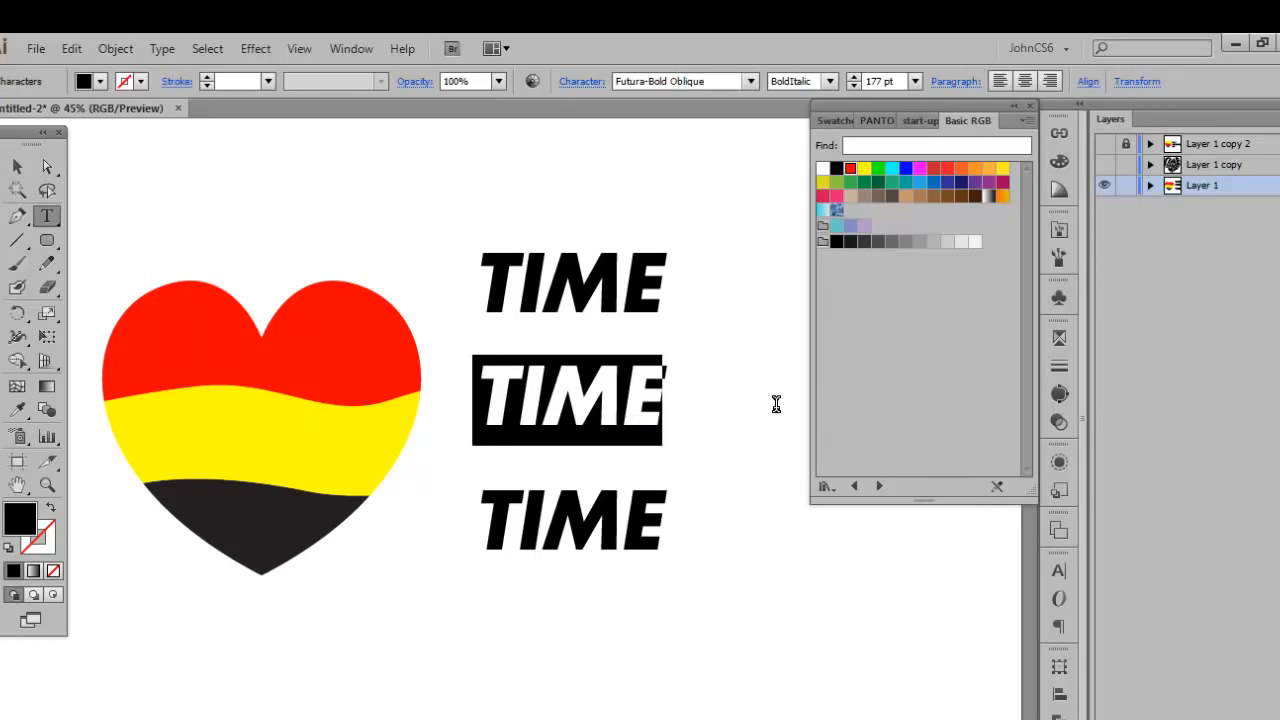
text(CHANGE)
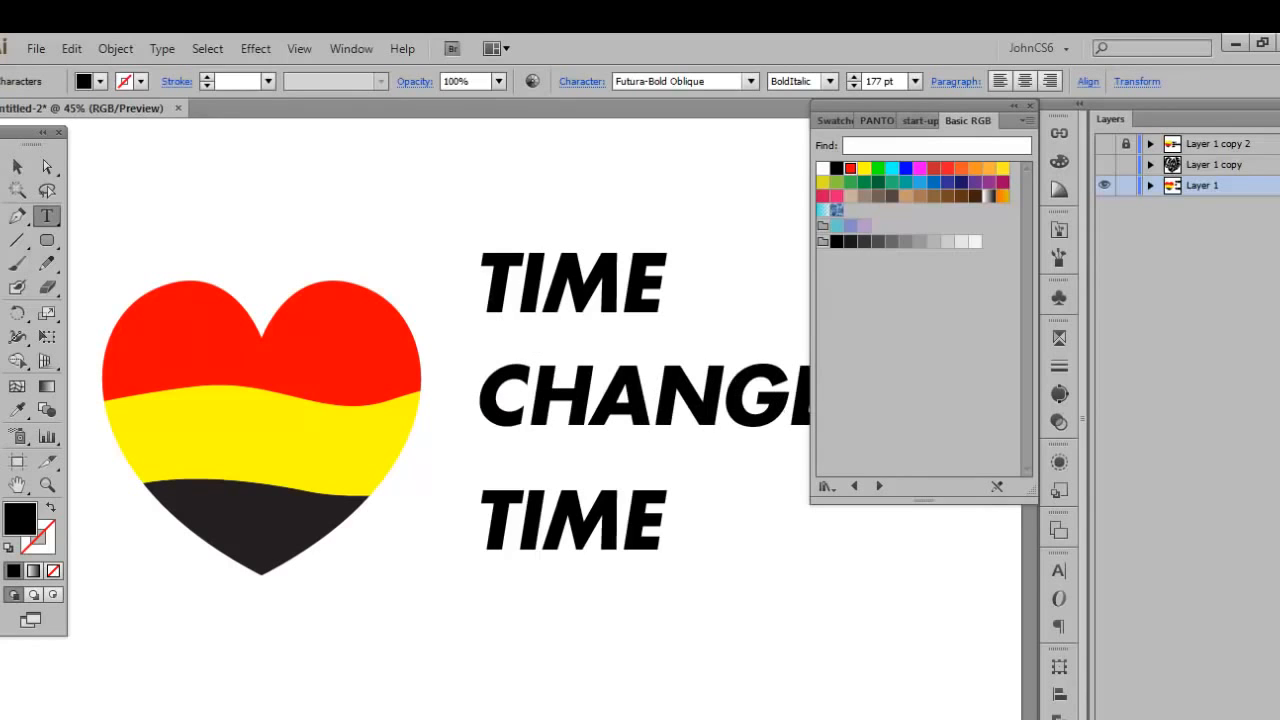
click(17, 168)
Replace the lowest copy of TIME with the word "ME".
double_click(496, 522)
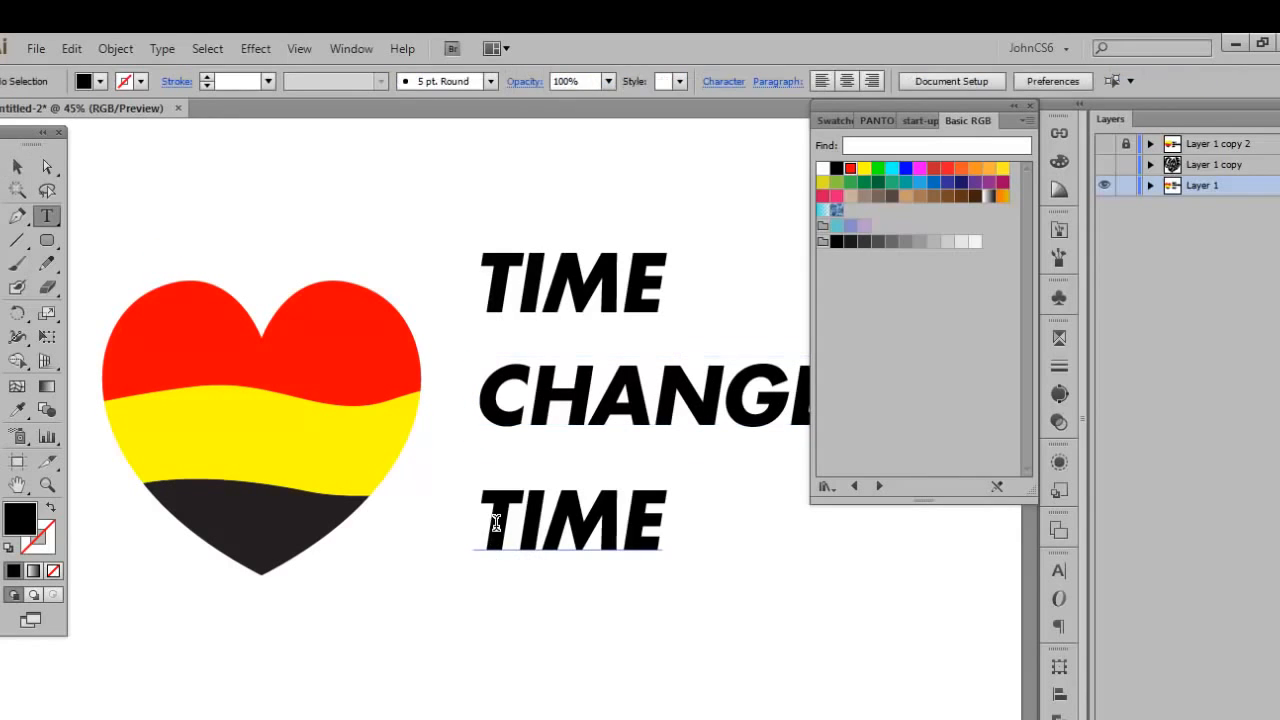
drag(484, 522, 751, 517)
text(ME)
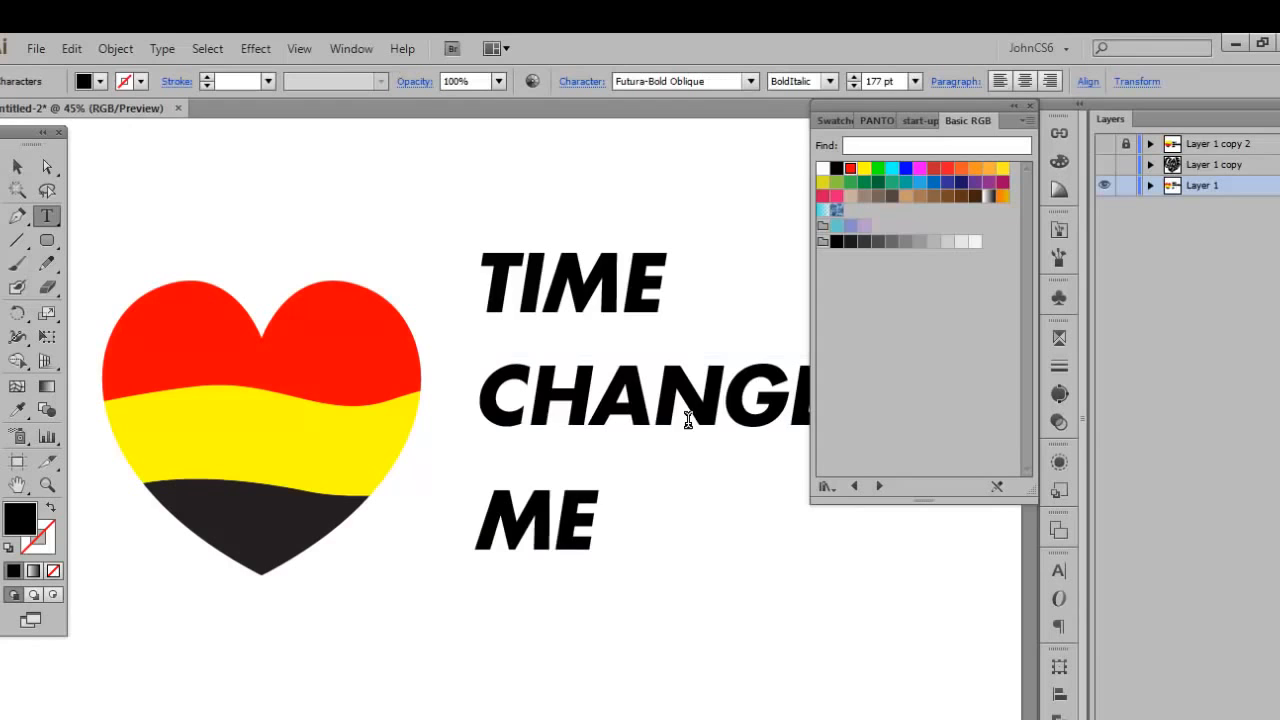
click(18, 168)
Try TIME and ME against their heart pieces, then restack TIME, CHANGES and ME closer together to the right of the heart.
click(402, 508)
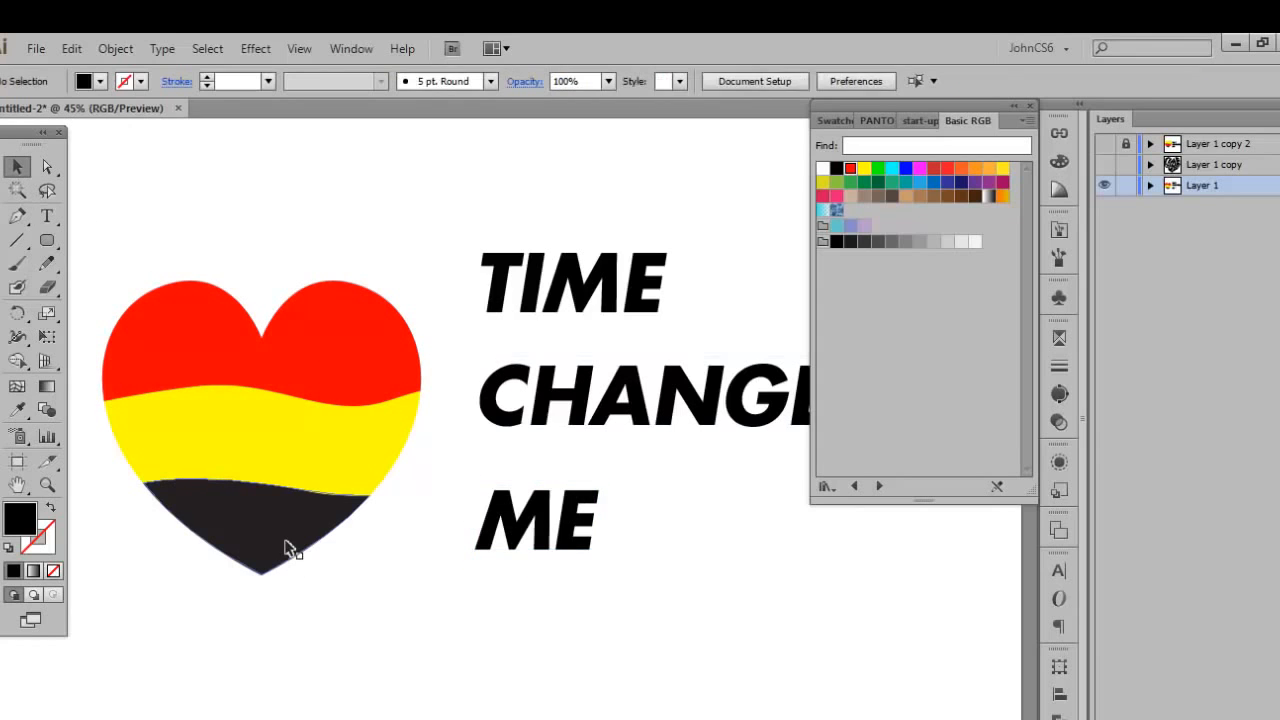
click(285, 548)
drag(557, 523, 393, 578)
click(320, 357)
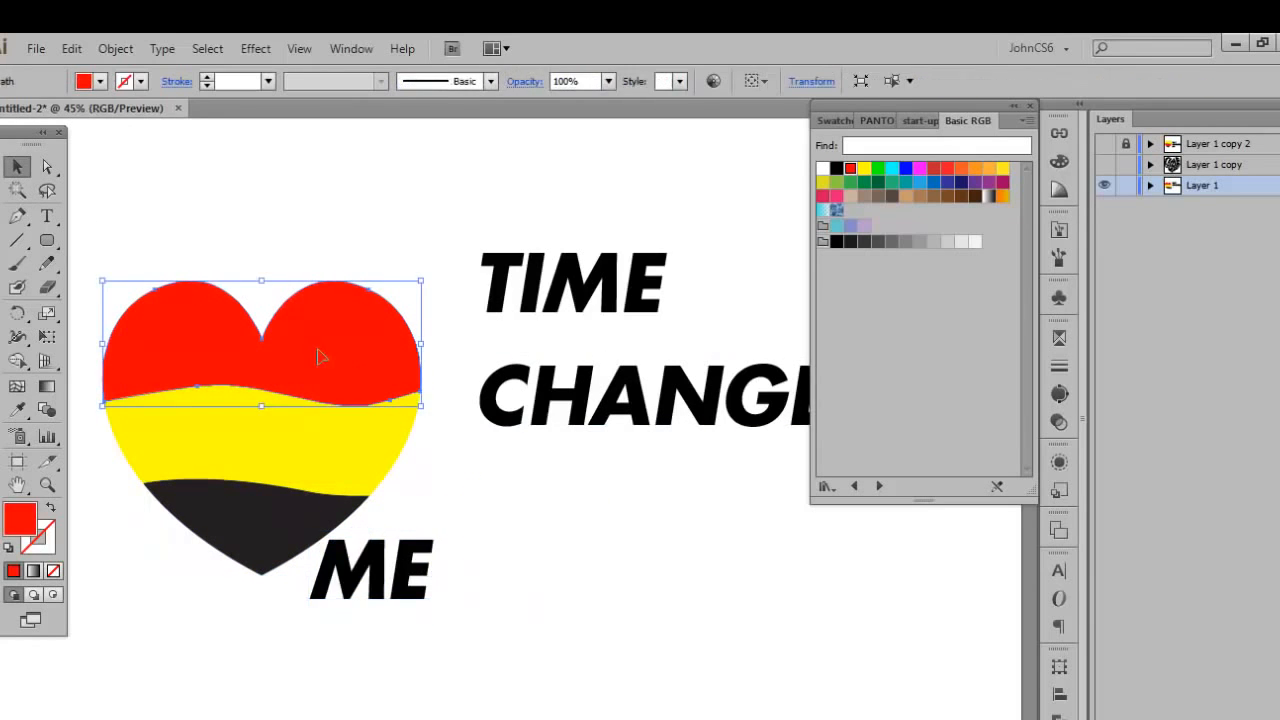
drag(609, 286, 430, 297)
drag(650, 407, 650, 434)
drag(294, 255, 604, 323)
drag(418, 588, 591, 548)
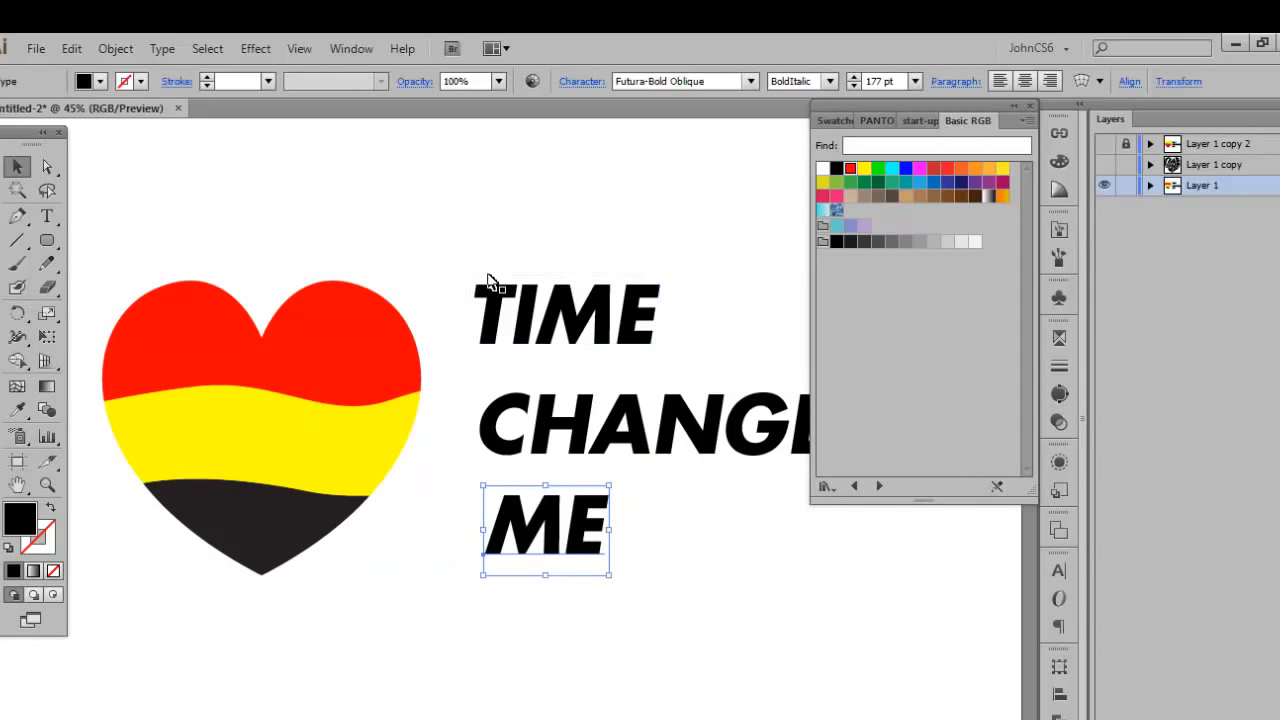
drag(509, 292, 528, 302)
Select the words TIME, CHANGES and ME together and send them to the back of the stacking order.
click(480, 242)
drag(547, 250, 460, 268)
drag(372, 204, 806, 658)
click(349, 212)
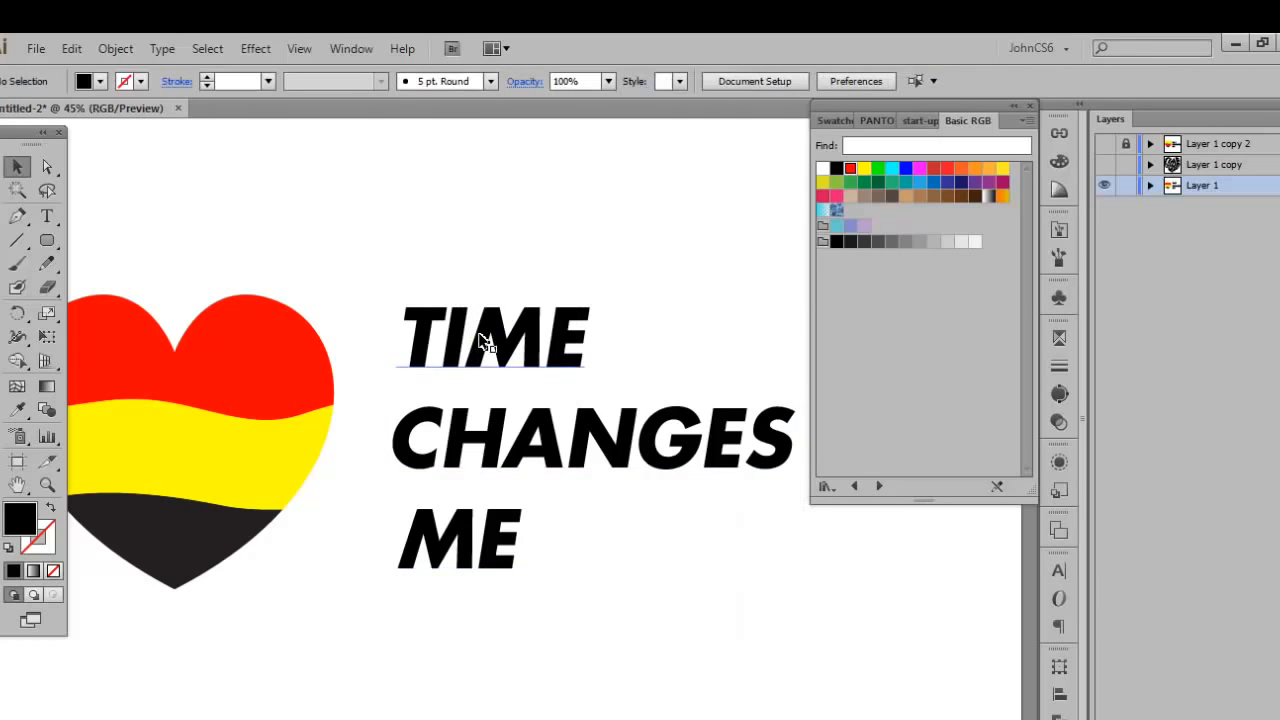
click(480, 342)
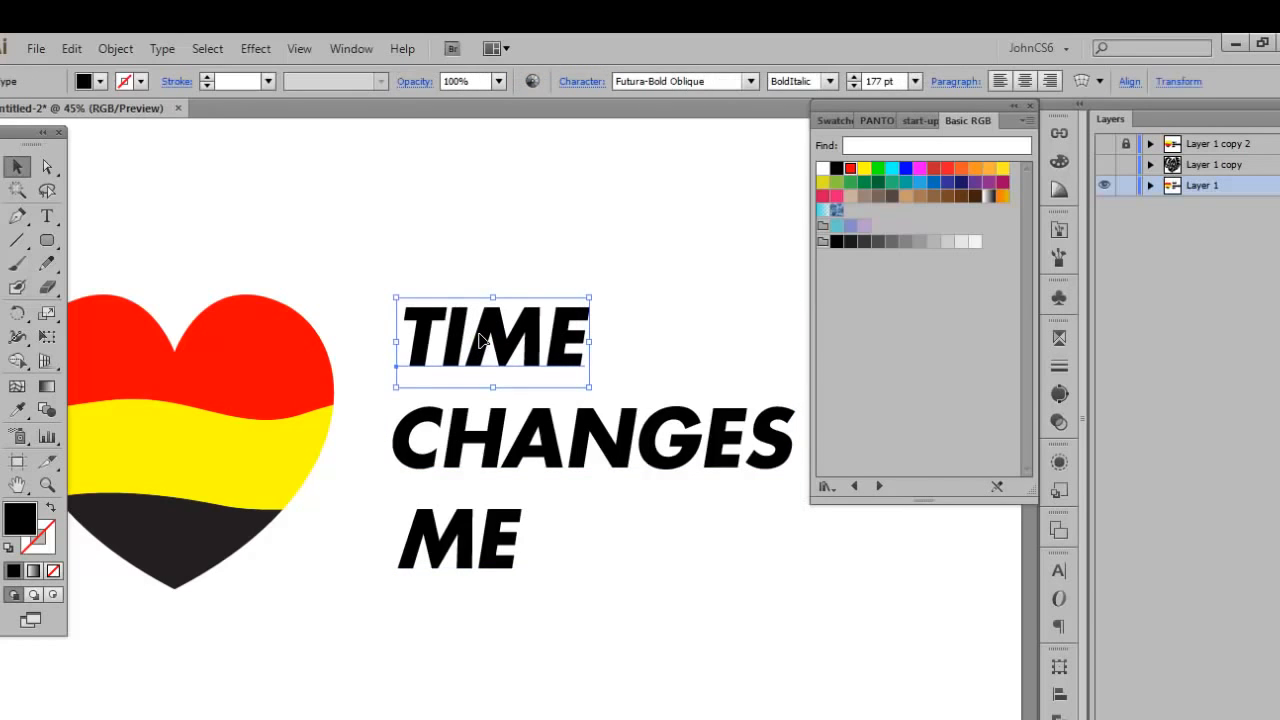
shift+click(480, 444)
shift+click(460, 548)
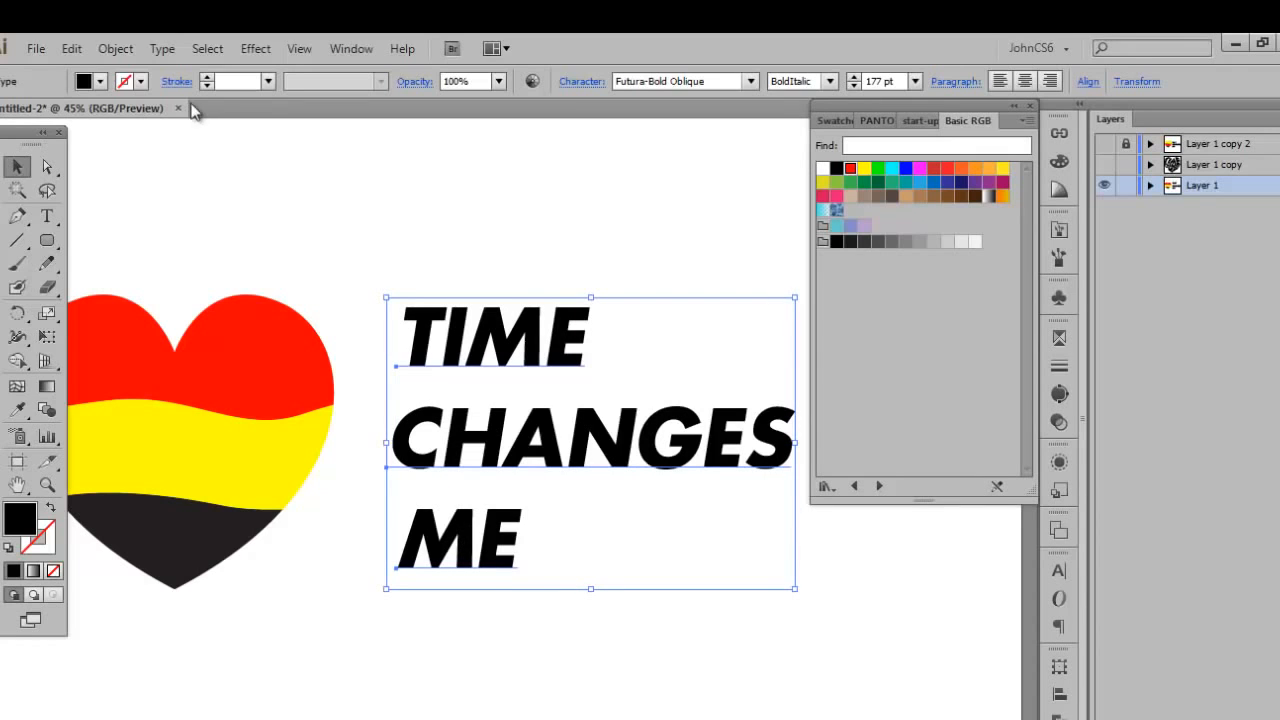
click(113, 50)
click(113, 50)
click(113, 50)
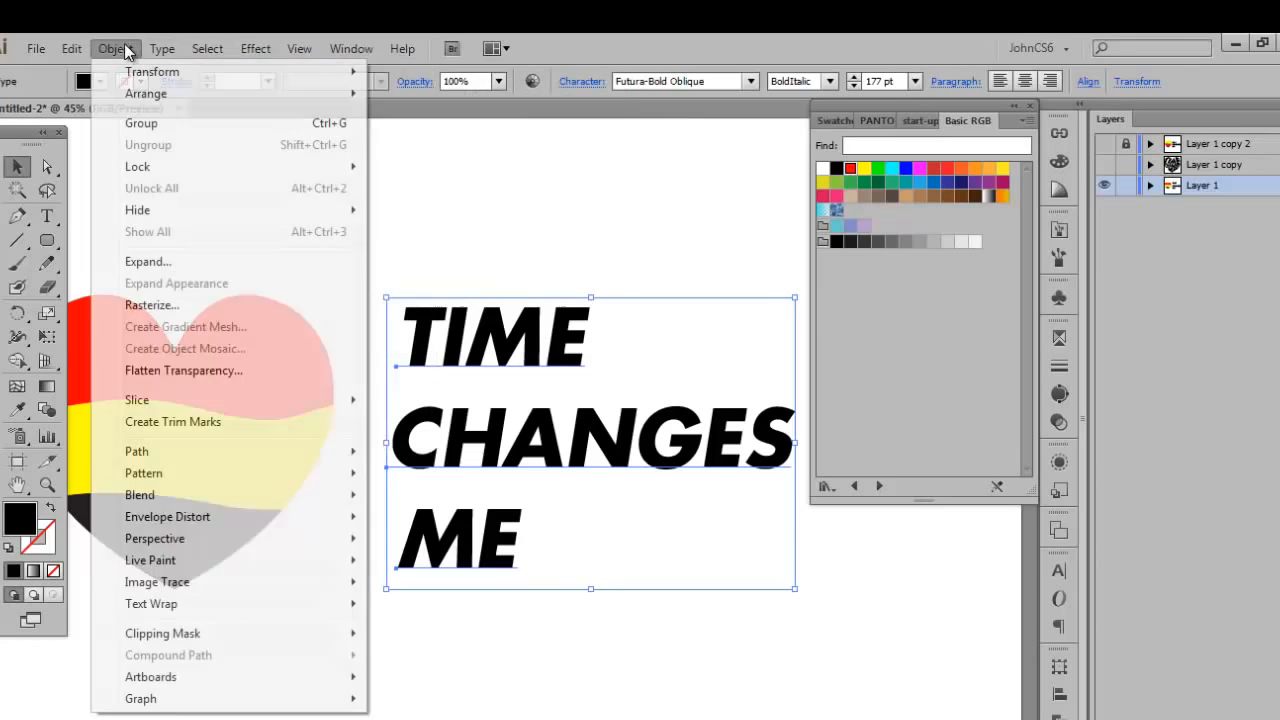
mouse_move(140, 93)
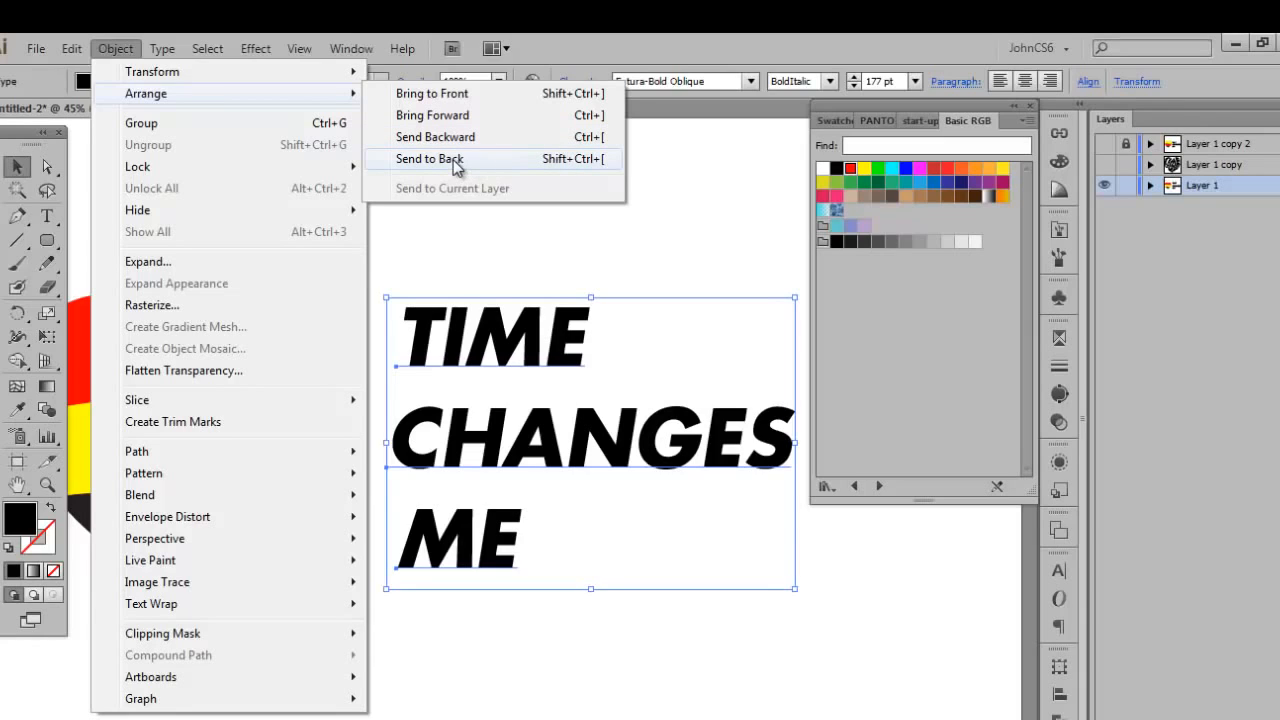
click(578, 168)
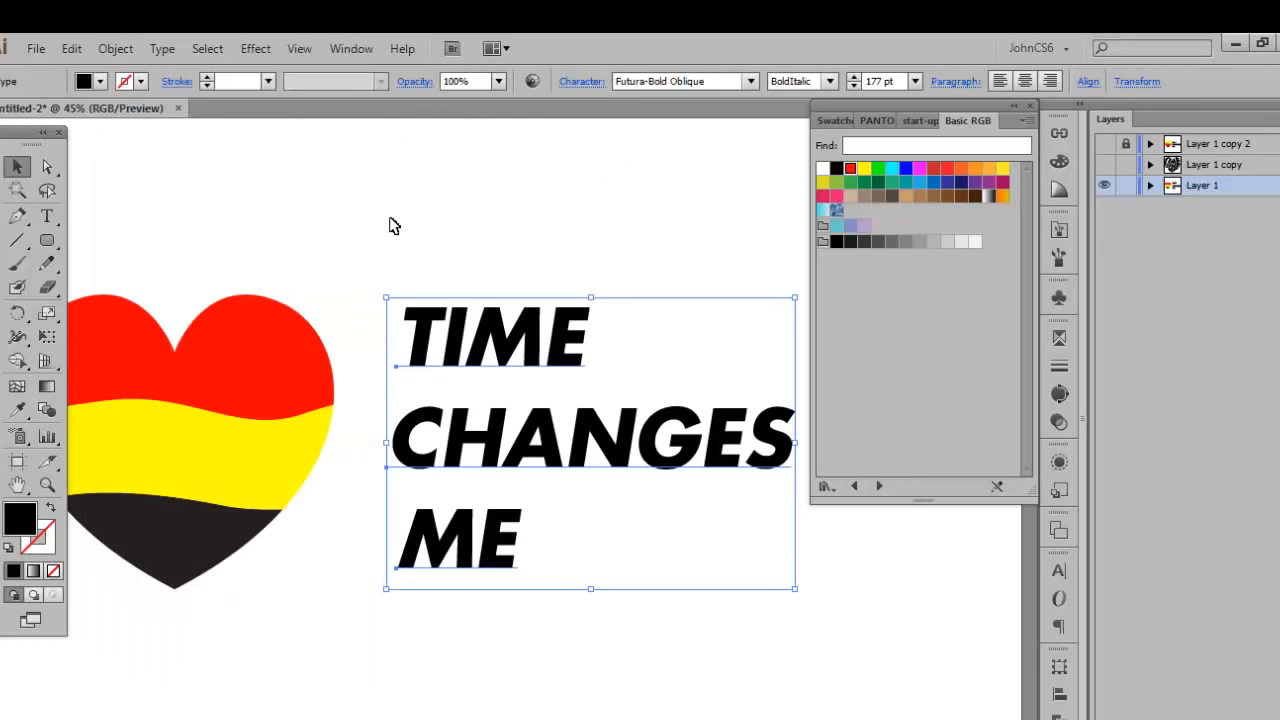
Warp the word TIME into the red upper heart piece with Envelope Distort, Make with Top Object, and deselect it.
click(342, 230)
drag(314, 222, 427, 241)
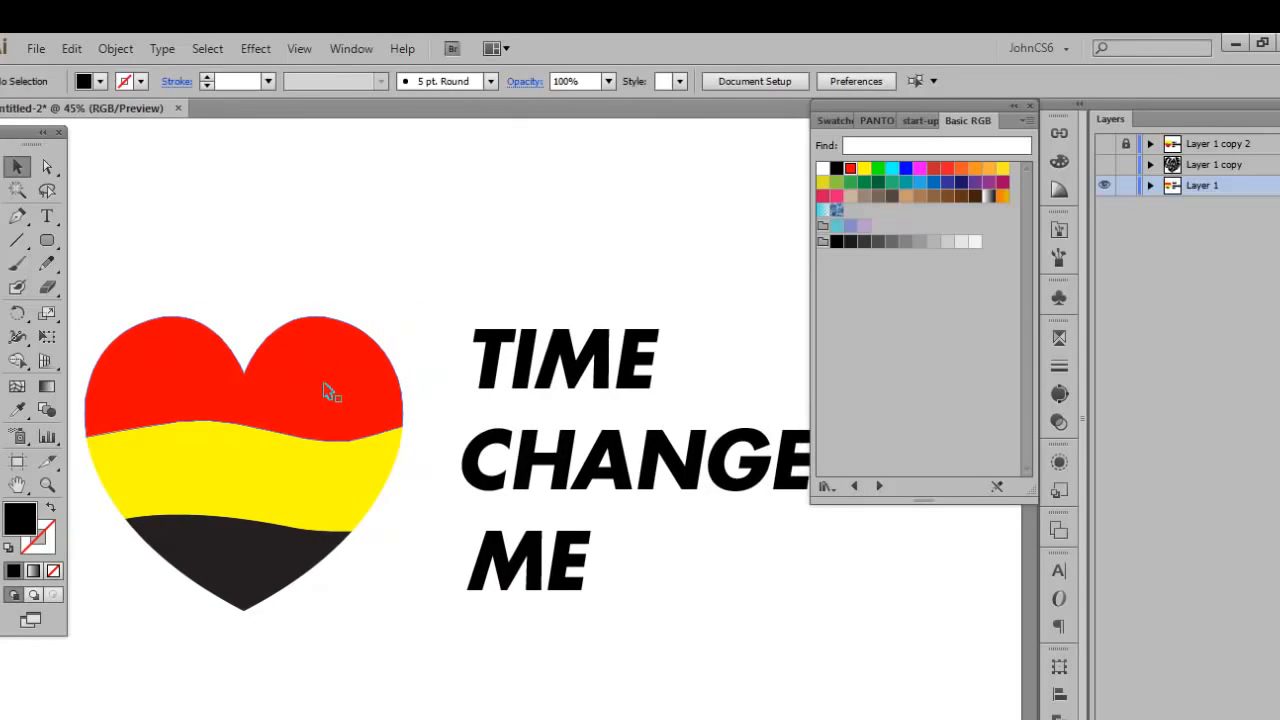
click(512, 363)
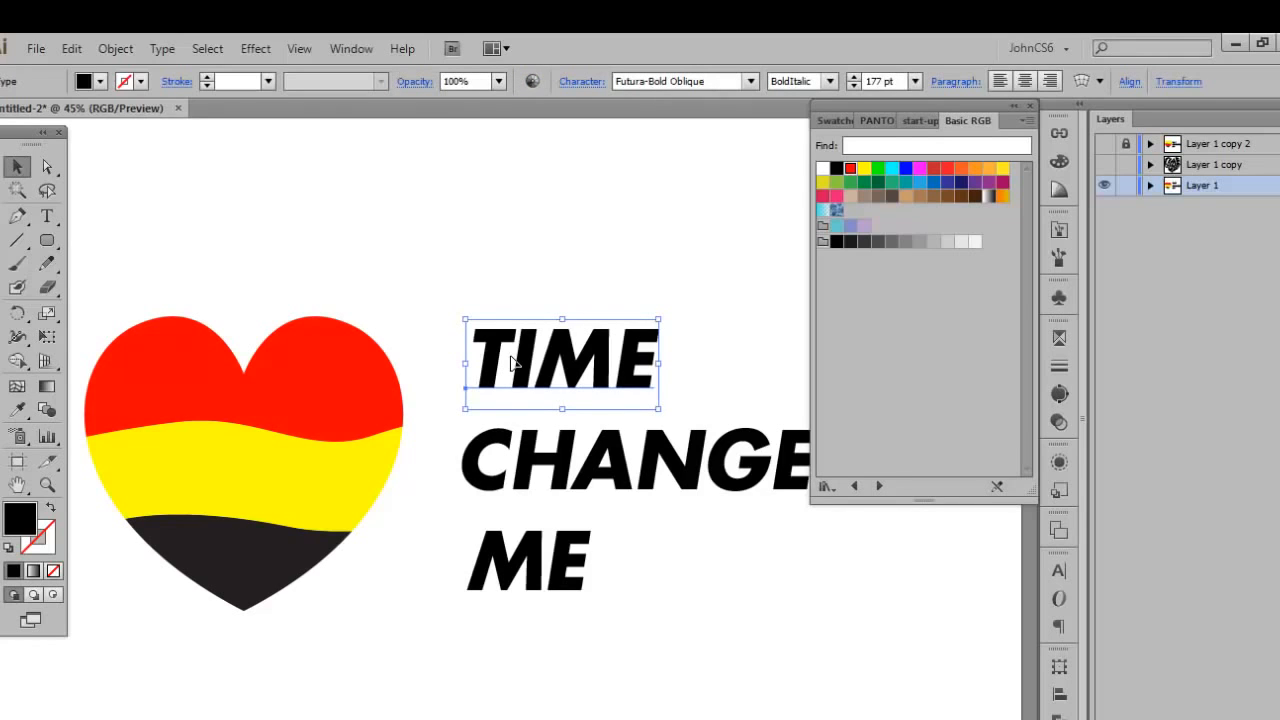
shift+click(352, 390)
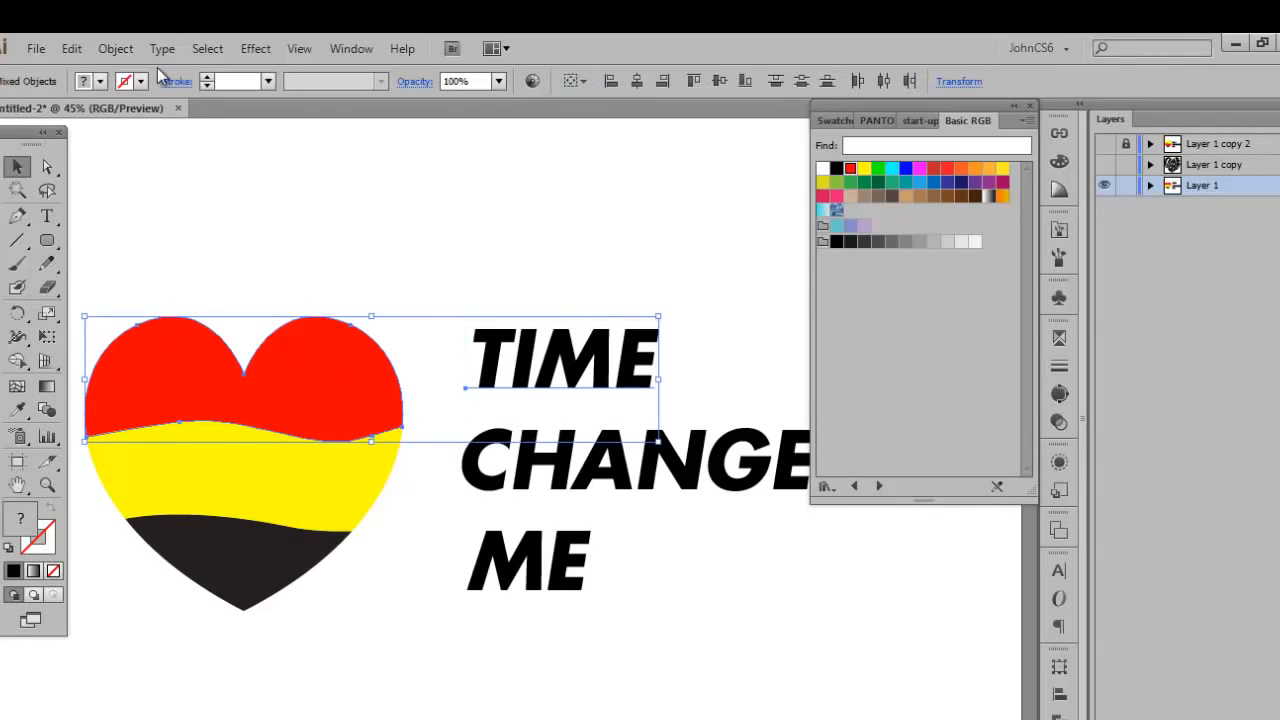
click(116, 48)
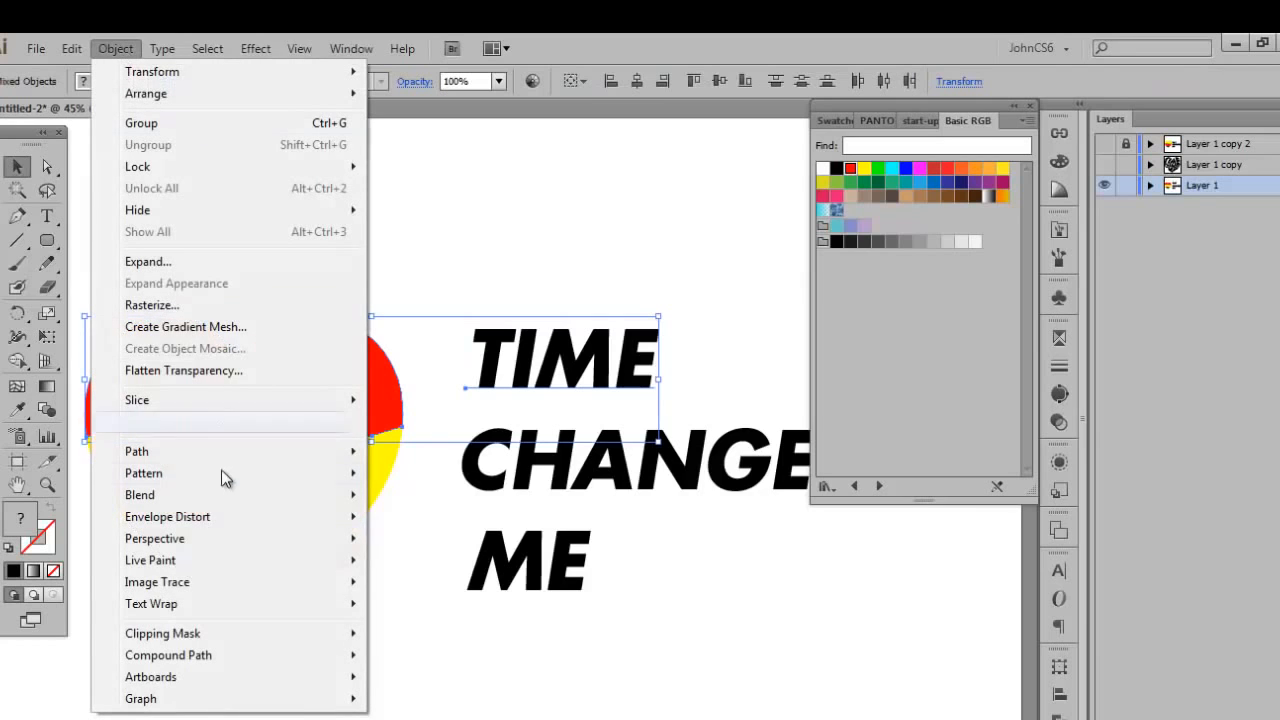
mouse_move(224, 518)
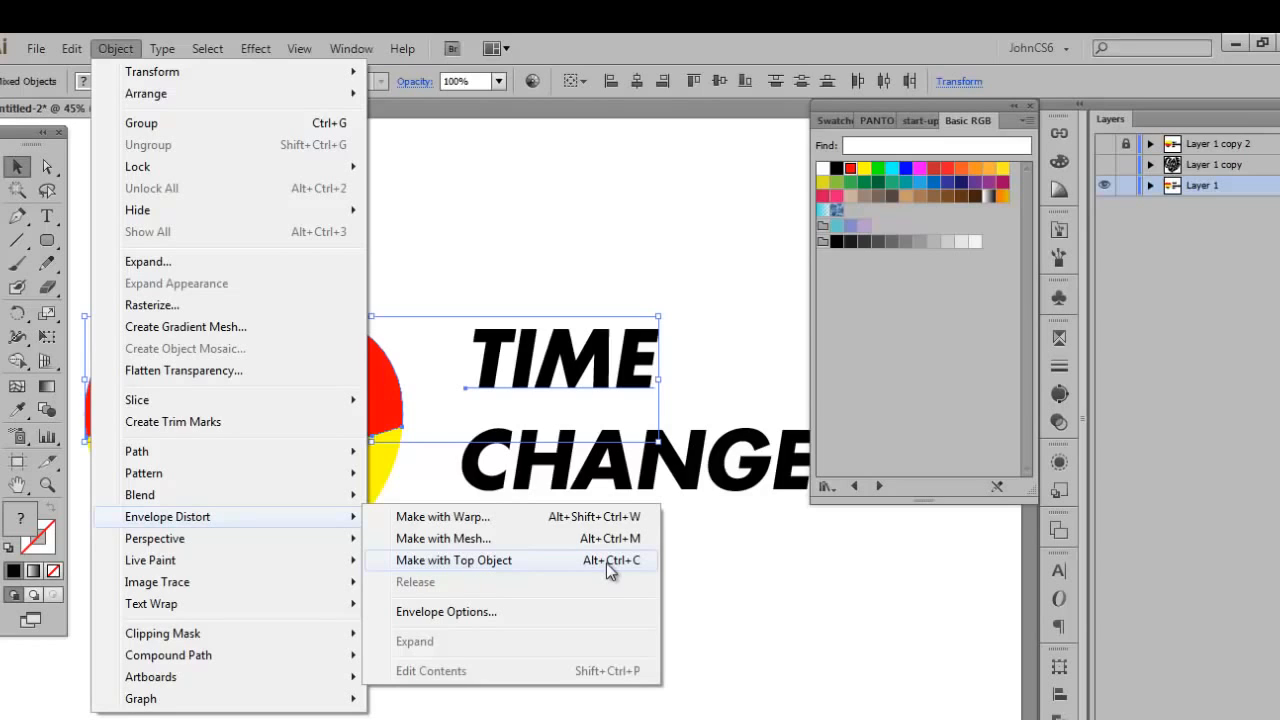
click(509, 560)
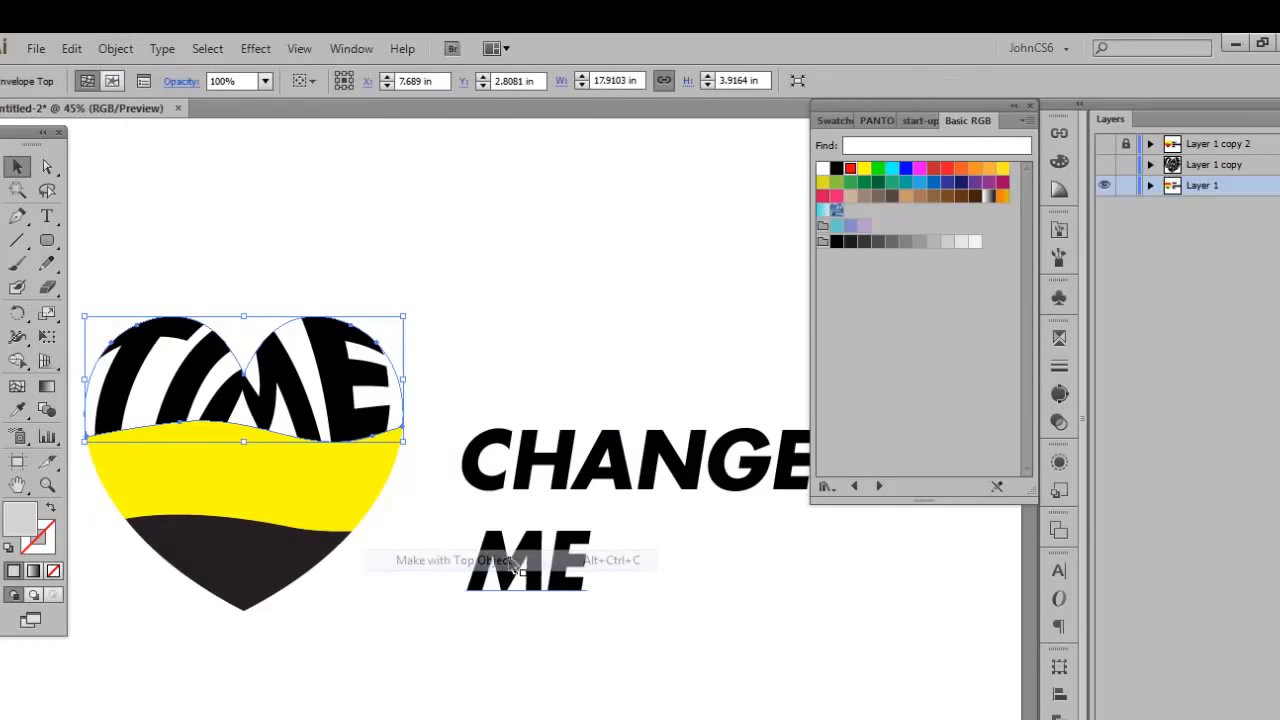
click(479, 294)
Warp the word CHANGES into the yellow middle heart piece with Make with Top Object and deselect it.
click(537, 466)
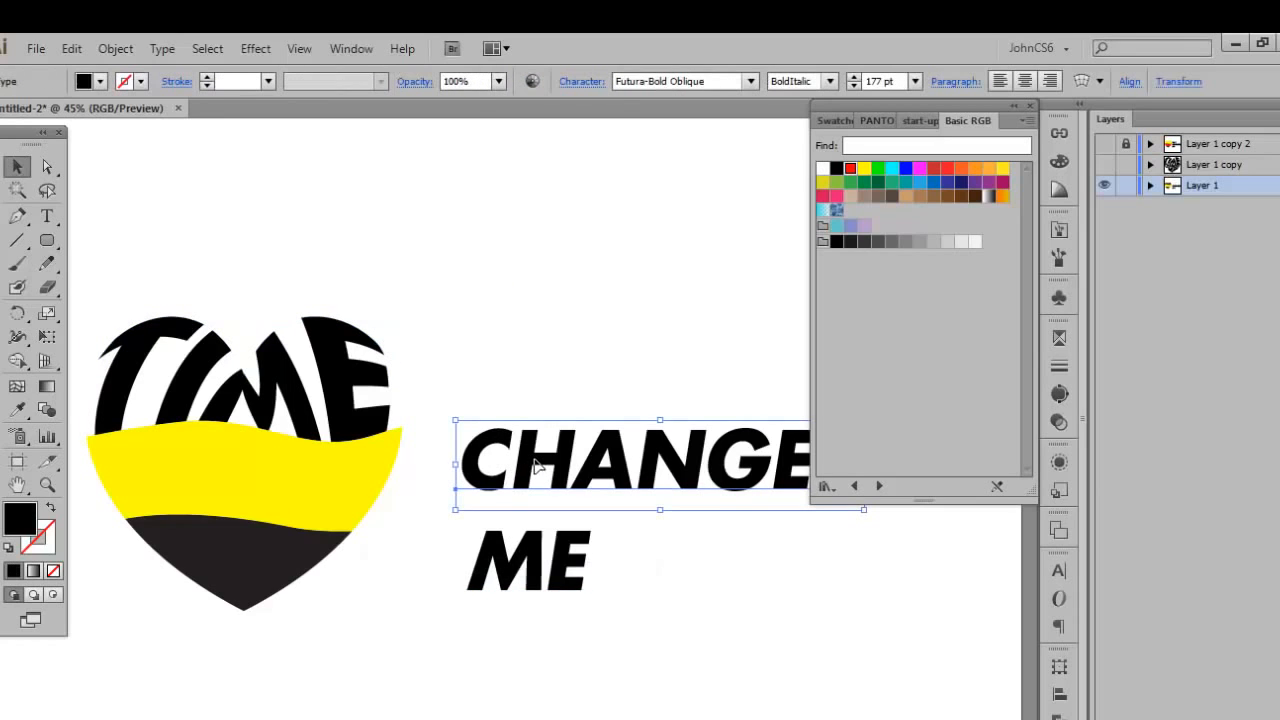
shift+click(287, 480)
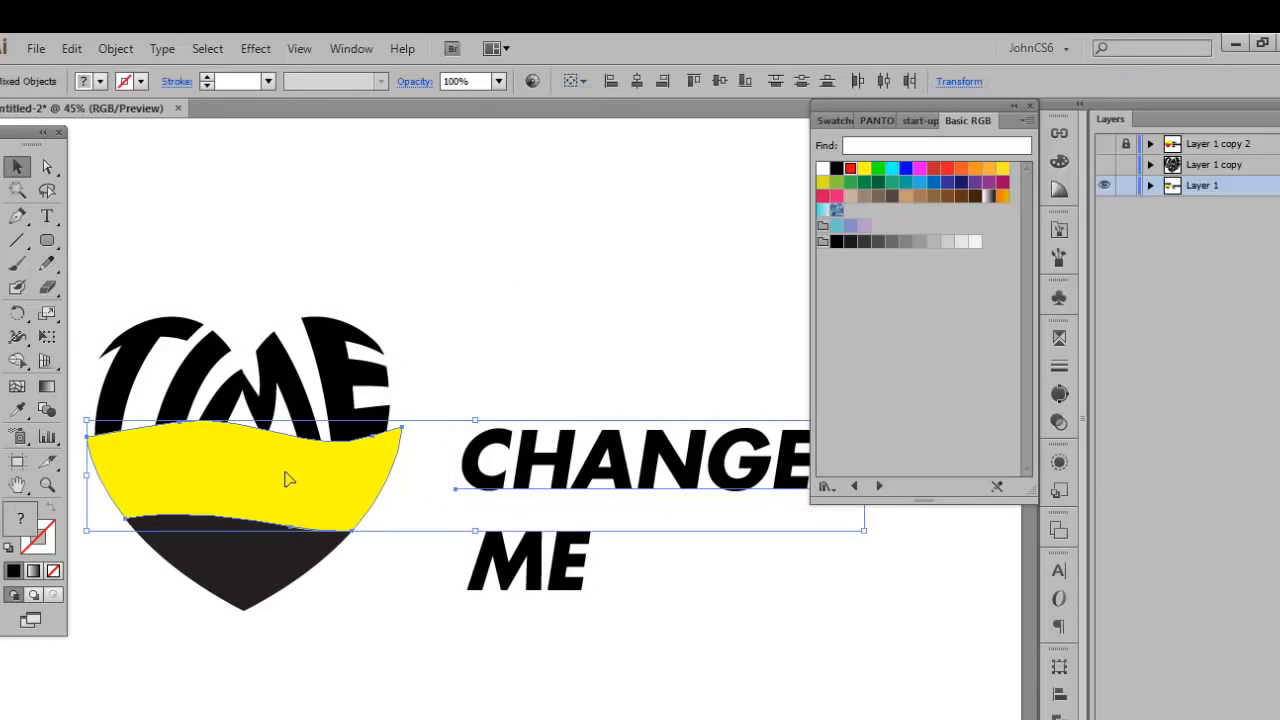
key(ctrl+alt)
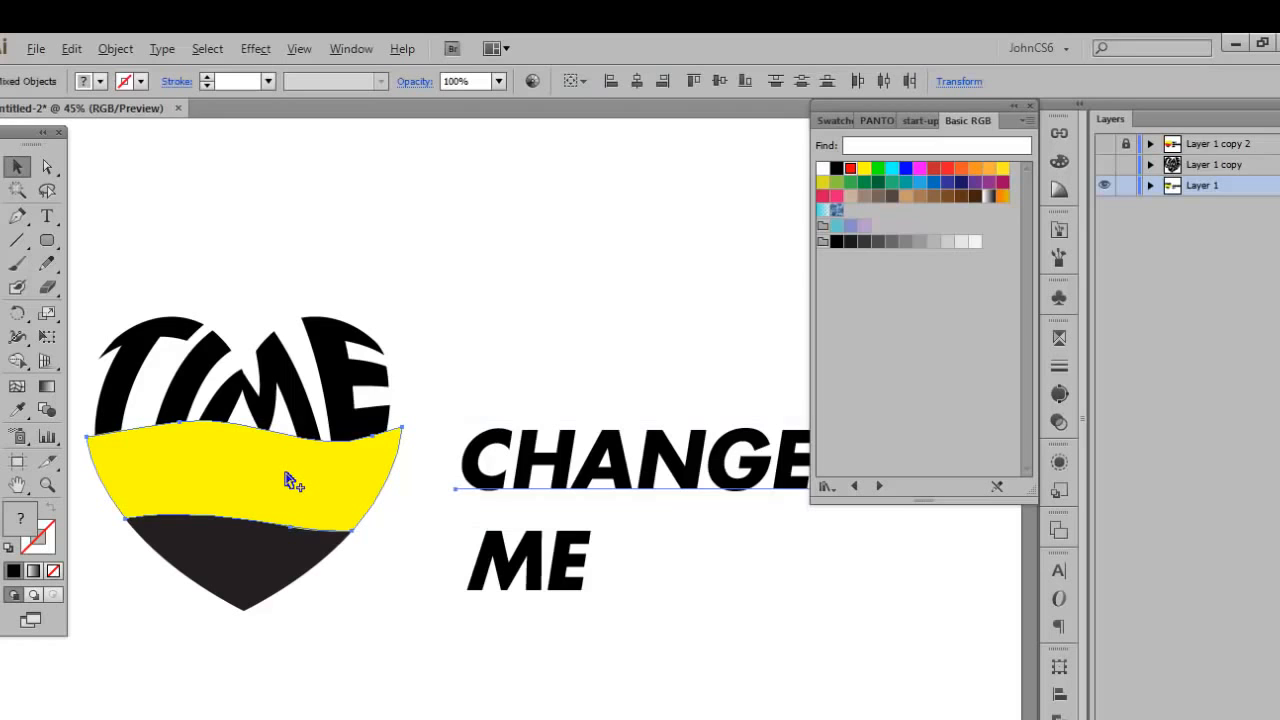
key(ctrl+alt+c)
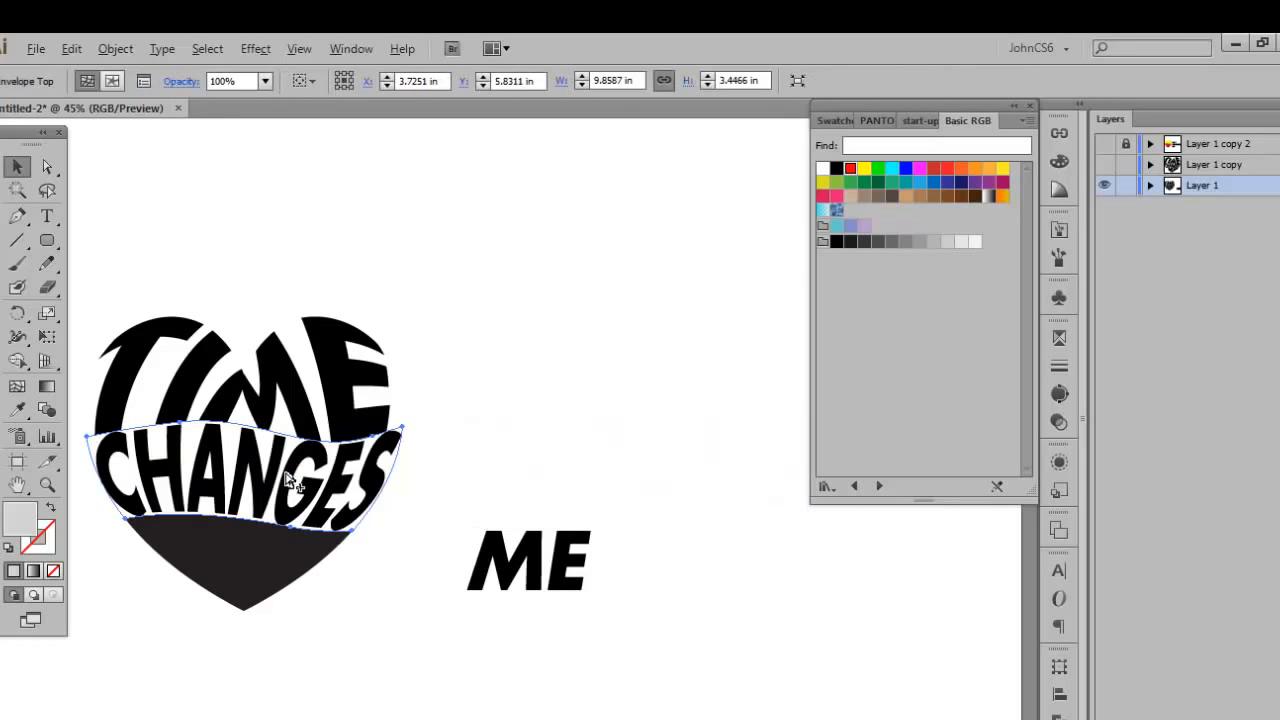
click(491, 477)
Warp the word ME into the black lower heart piece with Make with Top Object and deselect it.
click(512, 555)
shift+click(248, 548)
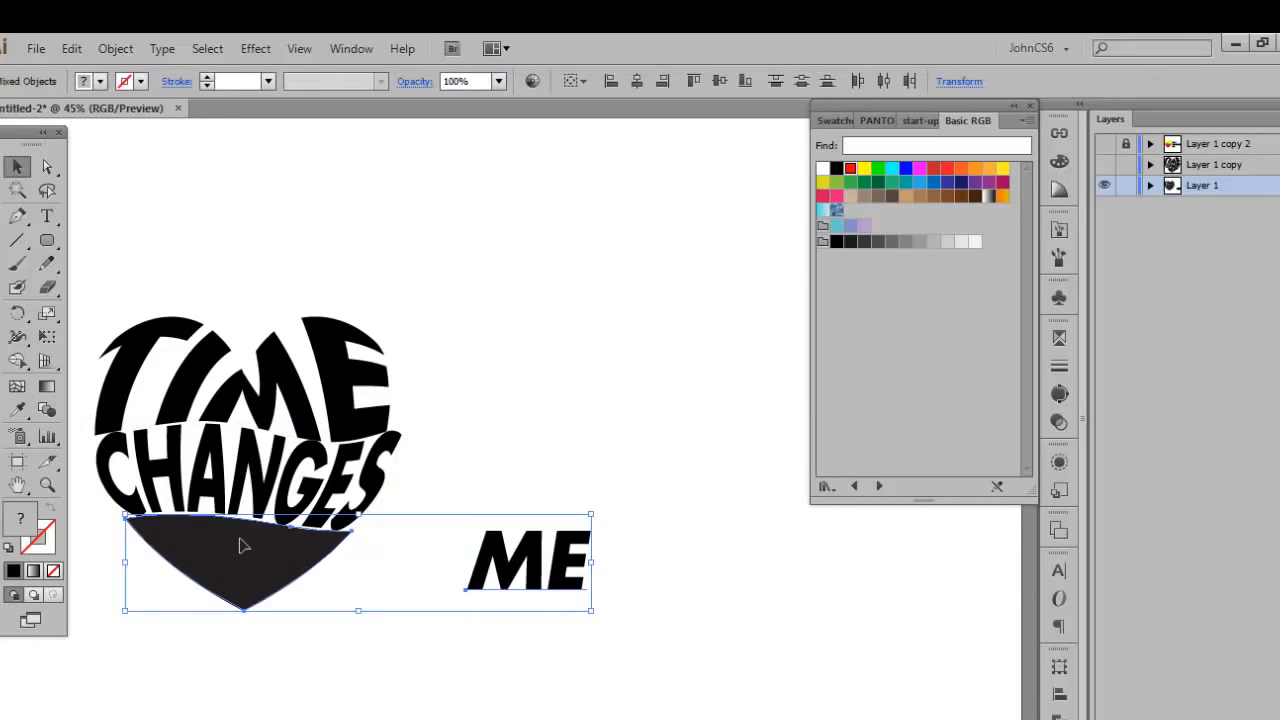
key(ctrl+alt)
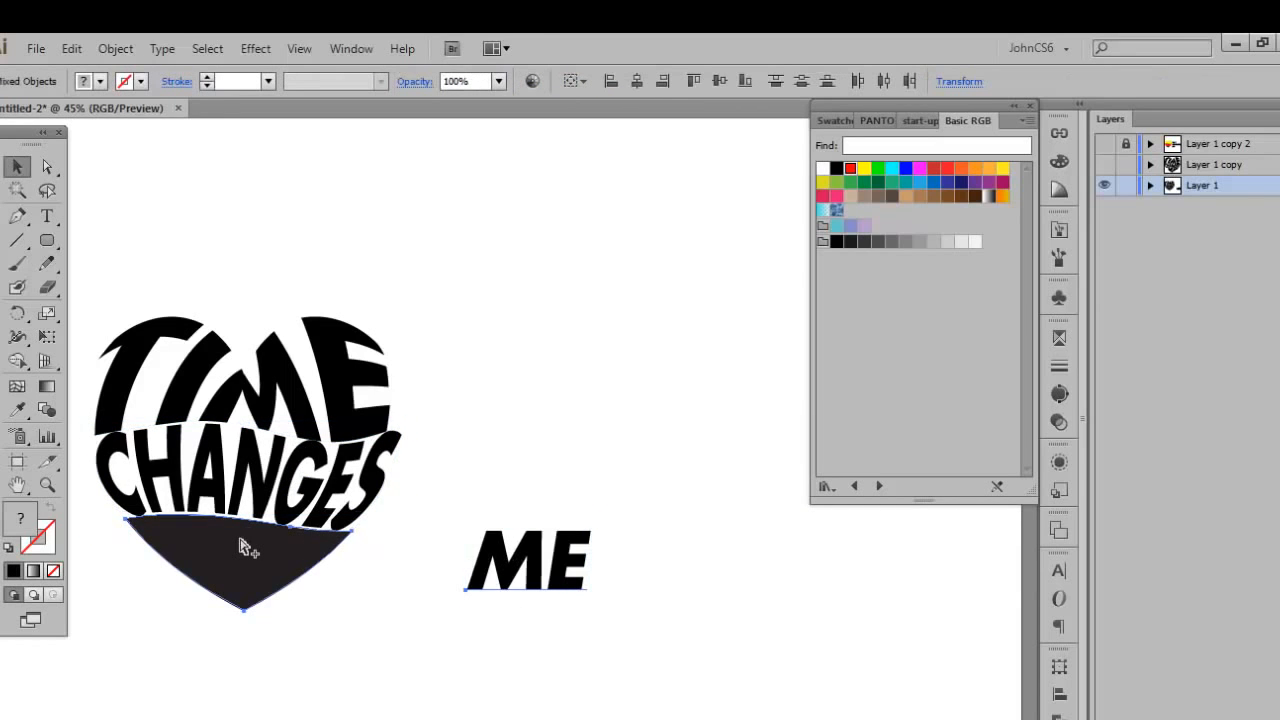
key(ctrl+alt+c)
click(500, 481)
Examine the heart-shaped lettering and the envelope outlines around its words.
drag(500, 481, 709, 480)
click(572, 385)
click(277, 326)
drag(191, 263, 642, 624)
click(714, 400)
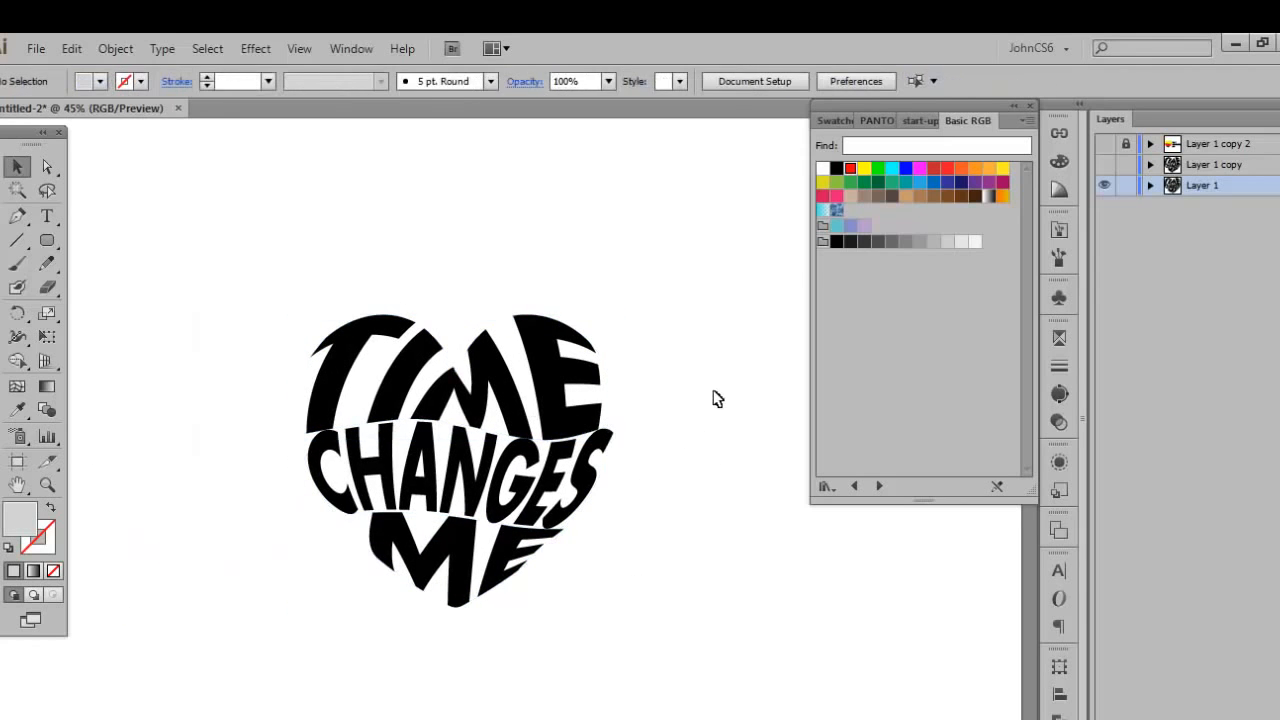
click(614, 402)
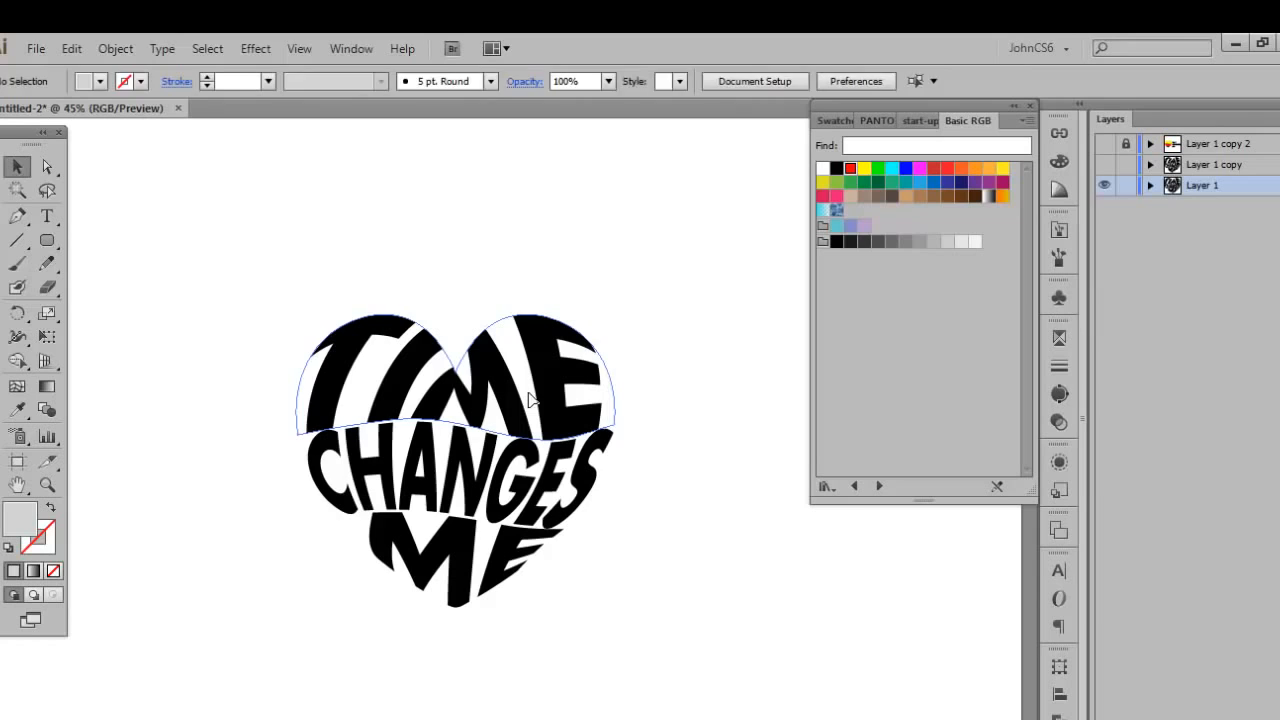
click(645, 530)
key(ctrl+shift+d)
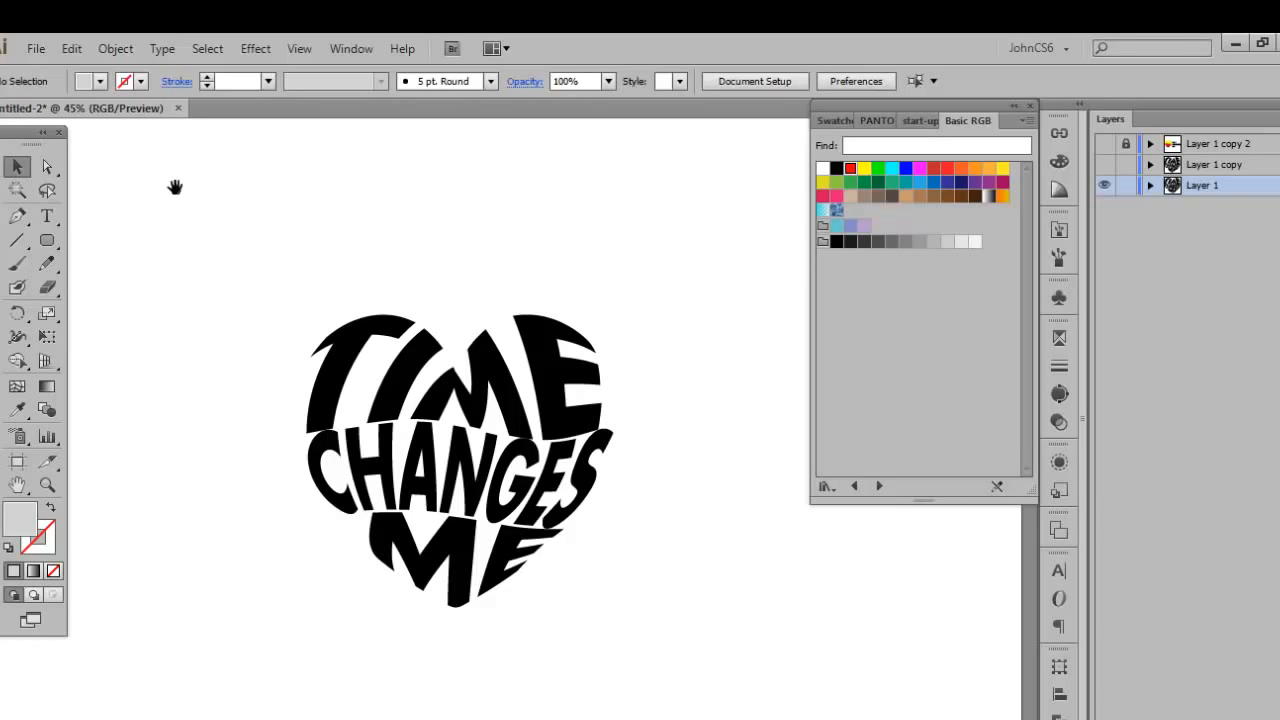
Expand the three warped words TIME, CHANGES and ME with Object and Fill enabled, and deselect them.
drag(271, 199, 214, 211)
drag(314, 210, 325, 206)
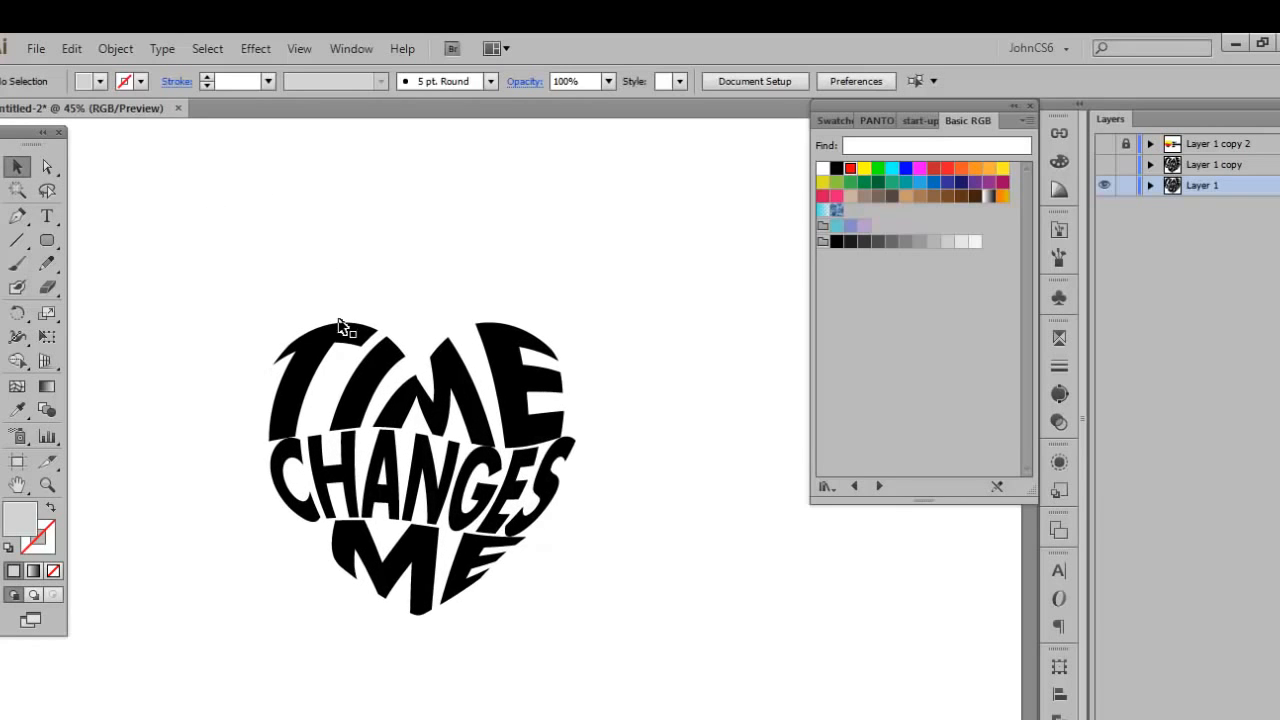
drag(250, 282, 654, 650)
click(215, 292)
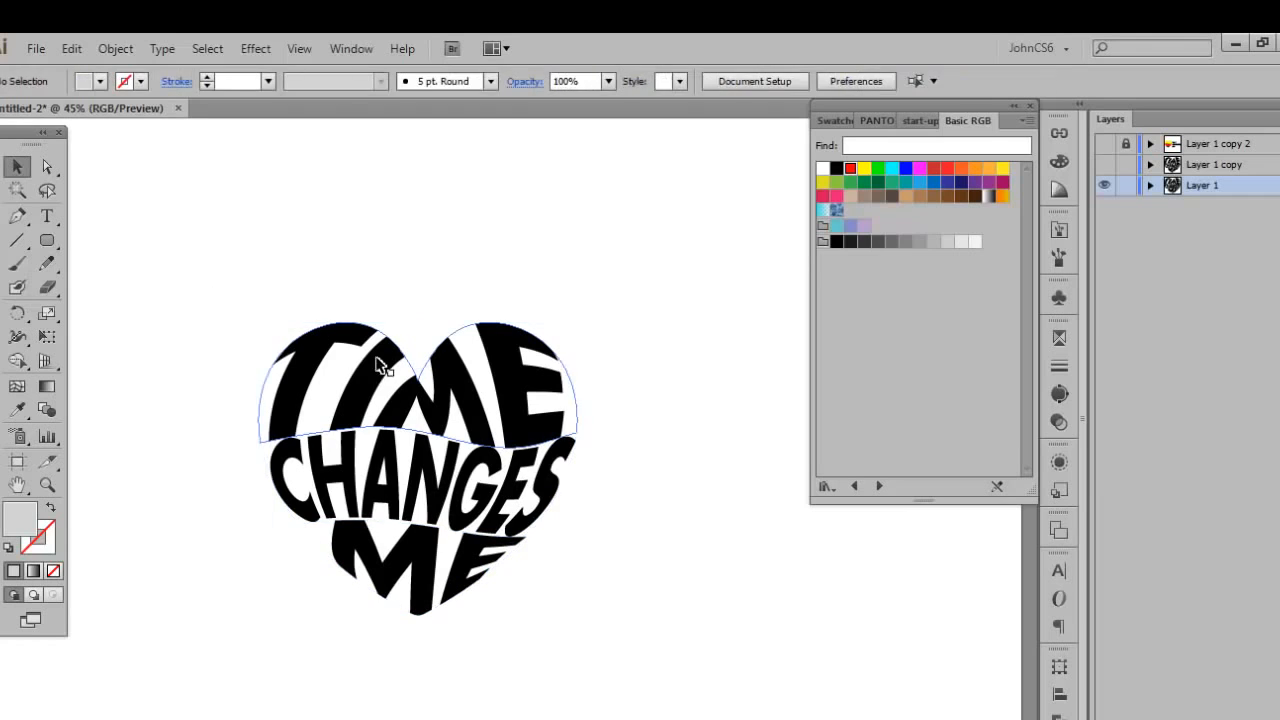
click(324, 380)
shift+click(363, 505)
shift+click(372, 555)
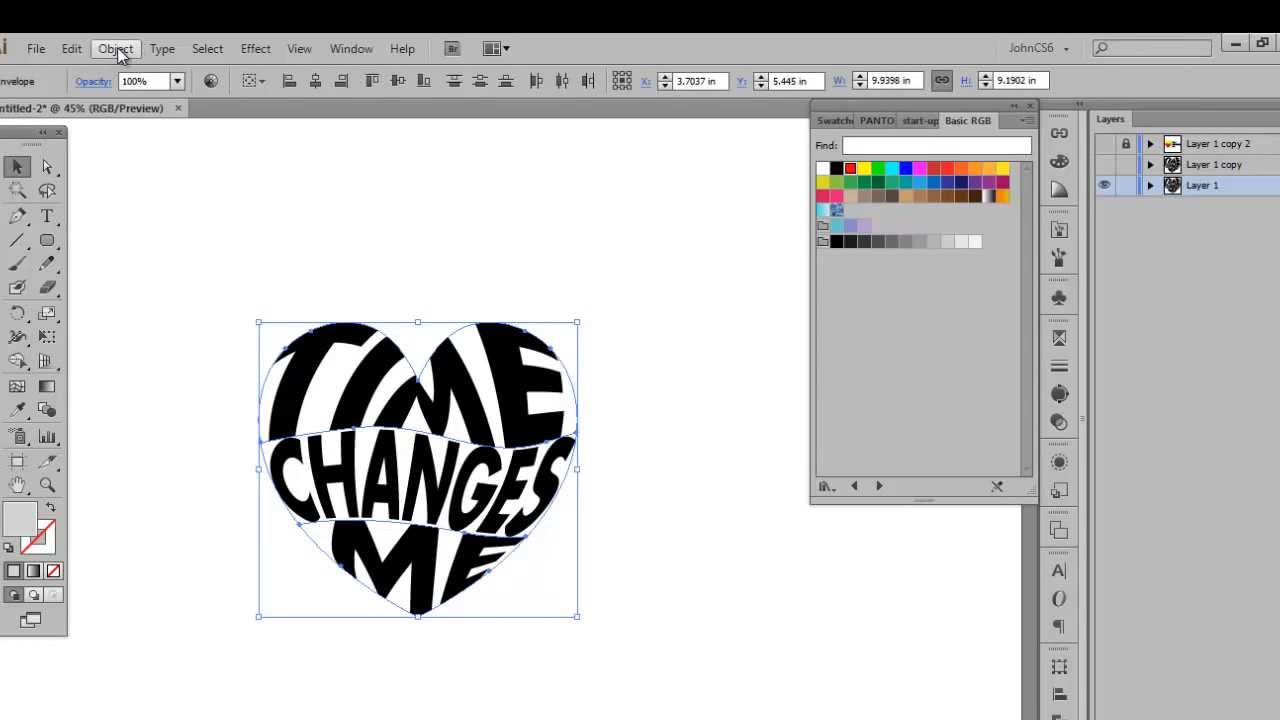
click(116, 49)
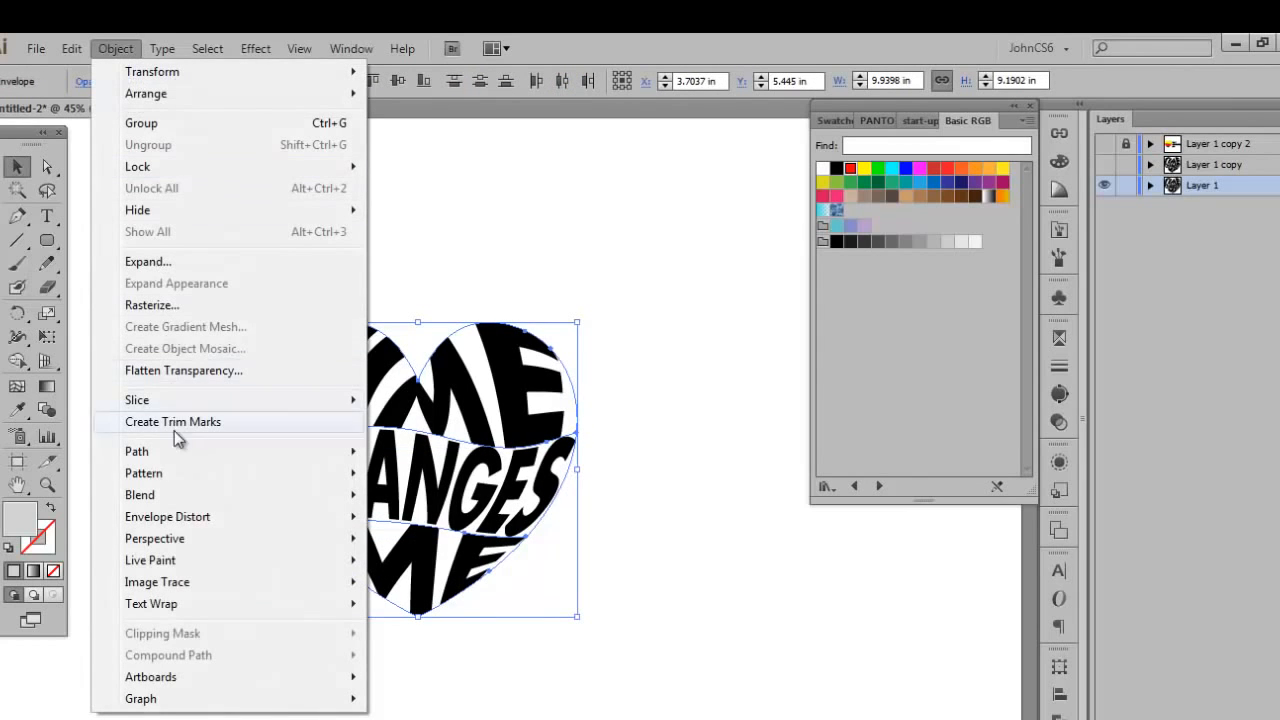
click(183, 263)
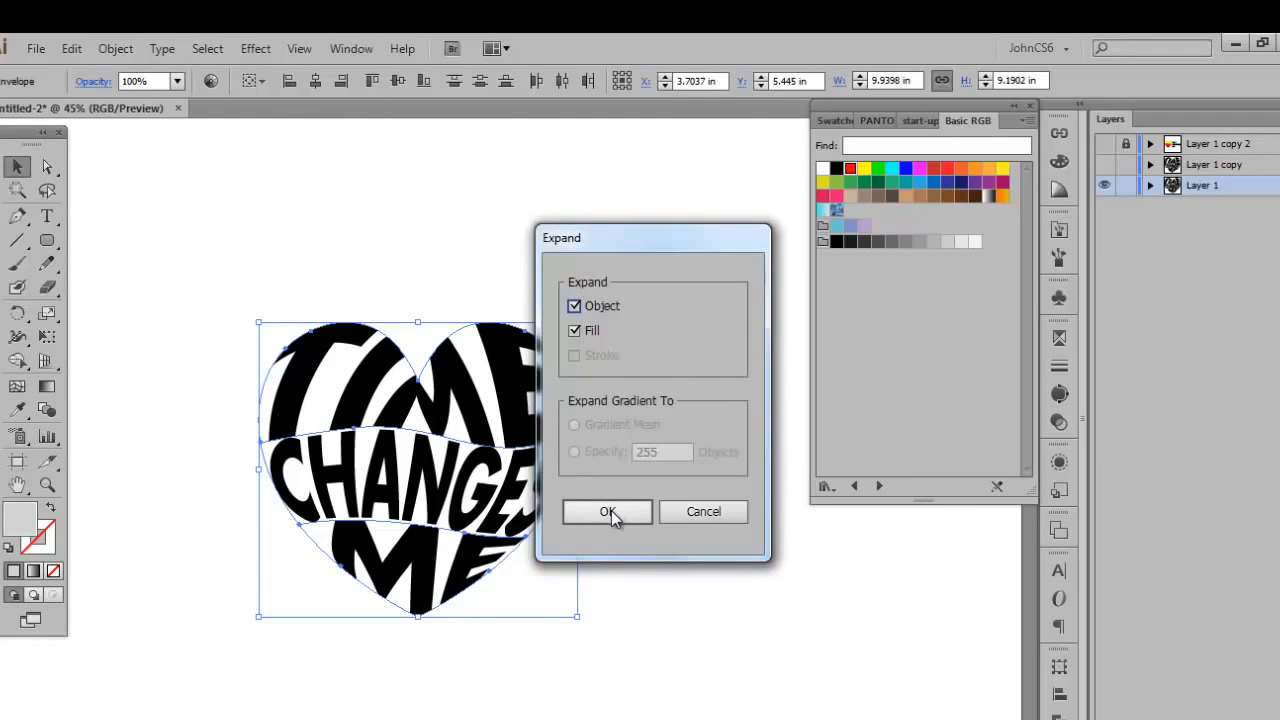
click(611, 514)
click(423, 263)
Fill the expanded word TIME with the pure red swatch and deselect it.
click(415, 360)
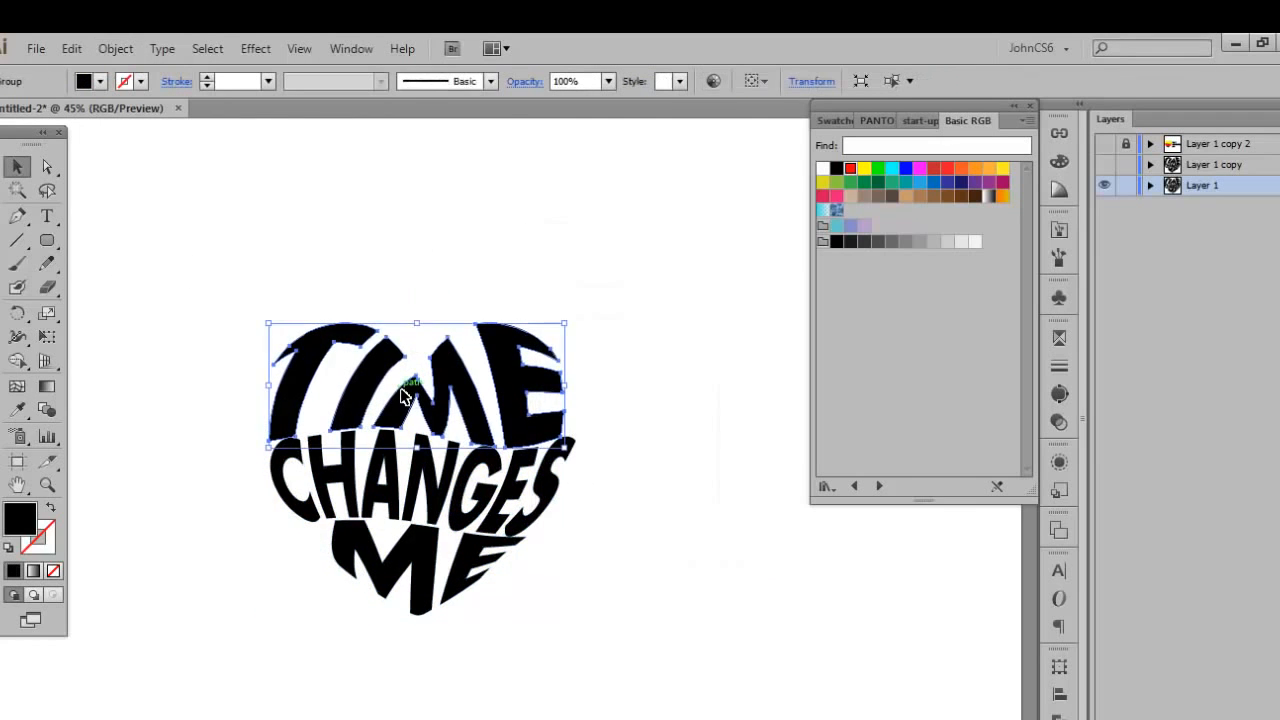
click(850, 168)
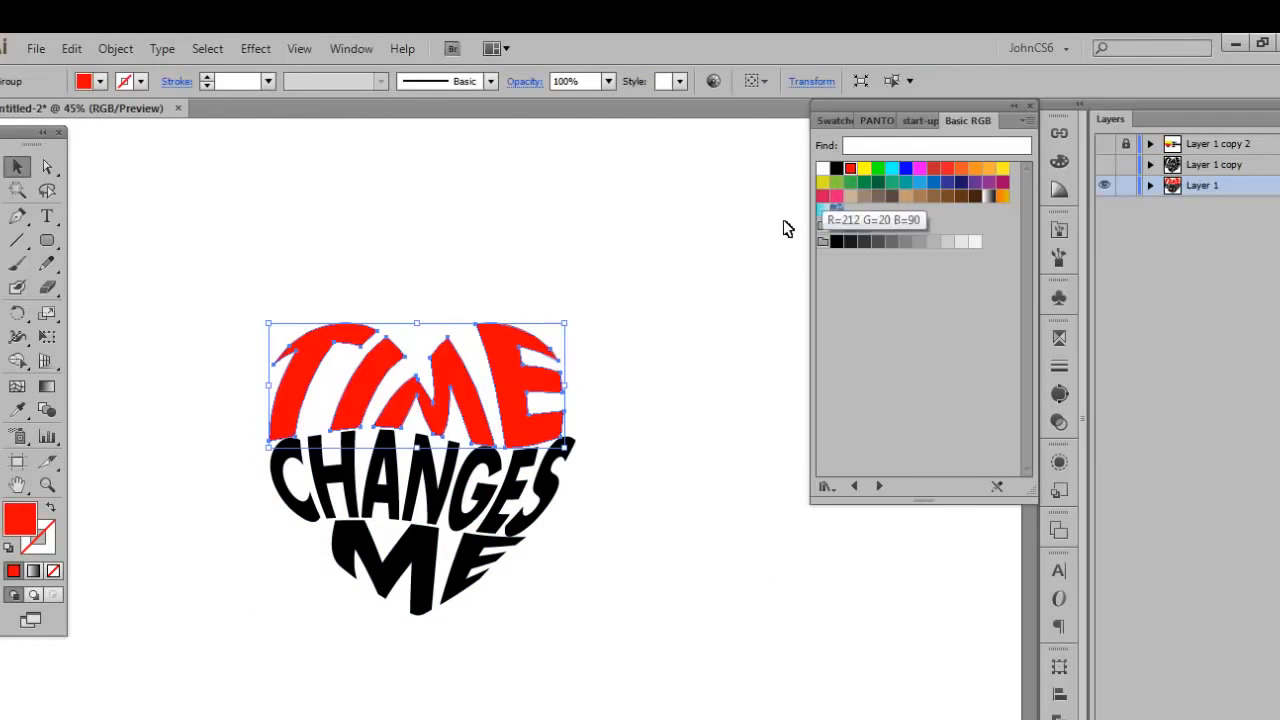
click(632, 436)
Fill the expanded word CHANGES with the bright yellow swatch and deselect it.
click(537, 472)
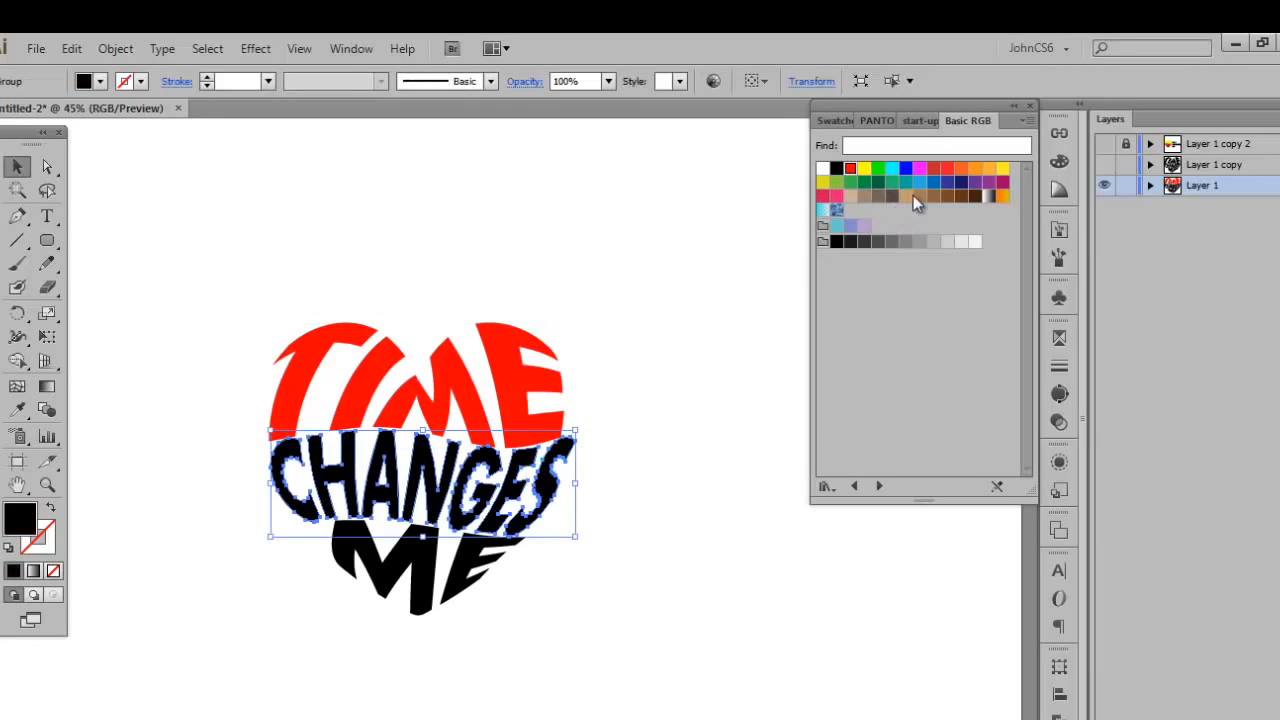
click(865, 170)
click(637, 516)
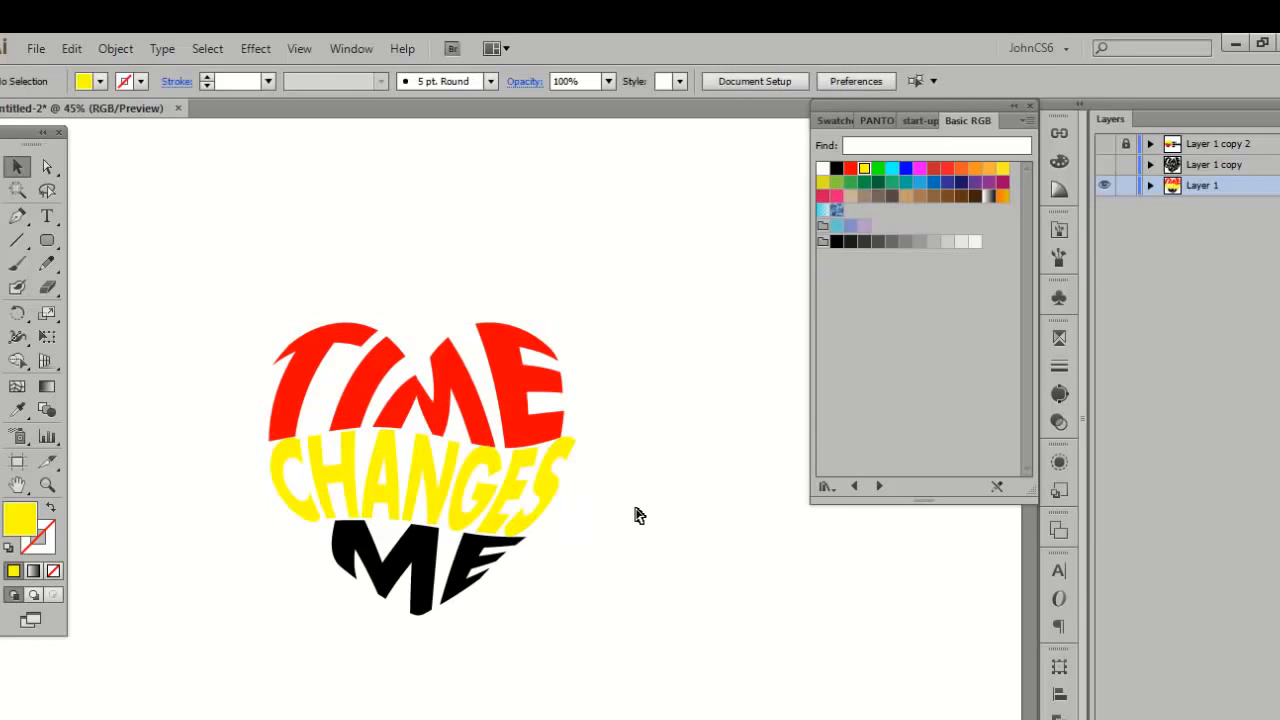